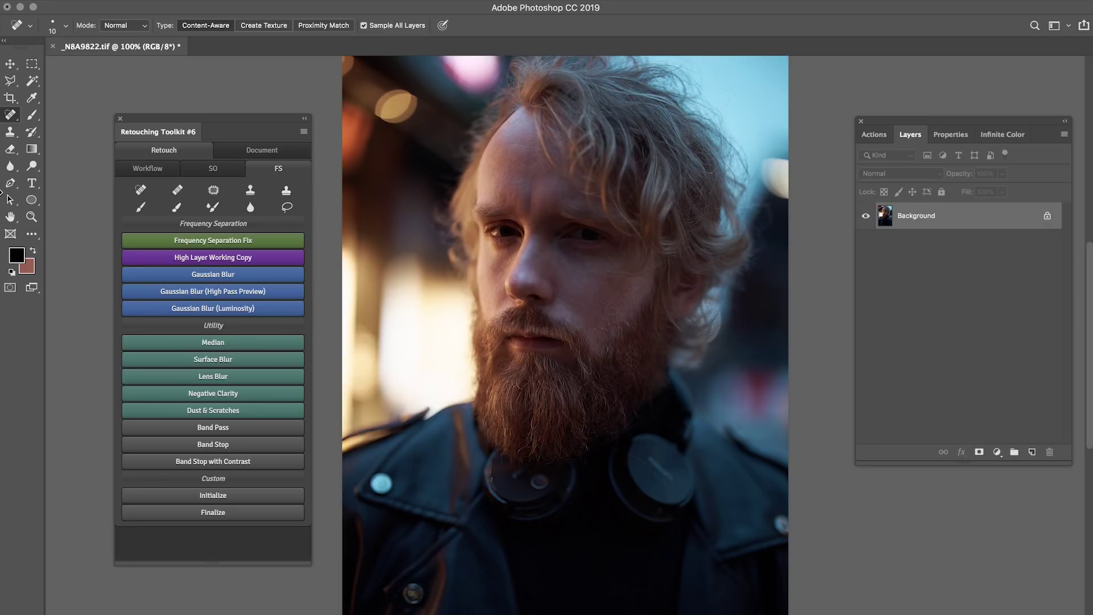
Show the Workflow page of the Retouching Toolkit #6 panel, with its repair, dodge & burn and colour buttons.
{"action": "left_click", "coordinate": [150, 171]}
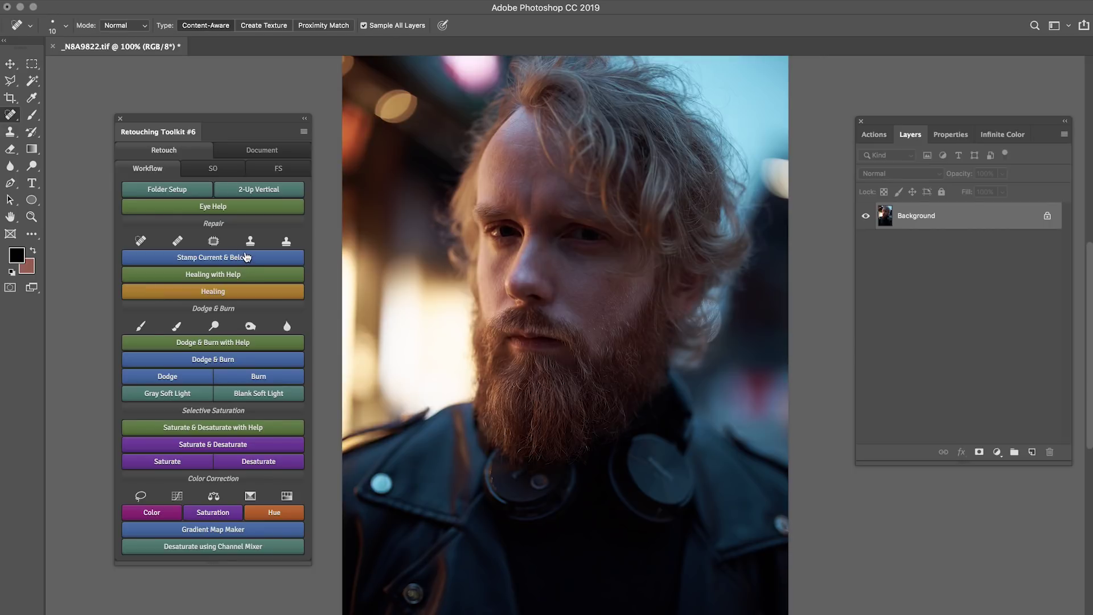
Show the coloured Actions grid, then select panel #2's Save button in the Retouching Toolkit Configurator.
{"action": "key", "text": "super+Tab"}
{"action": "key", "text": "super+Tab"}
{"action": "key", "text": "super+Tab"}
{"action": "left_click", "coordinate": [873, 136]}
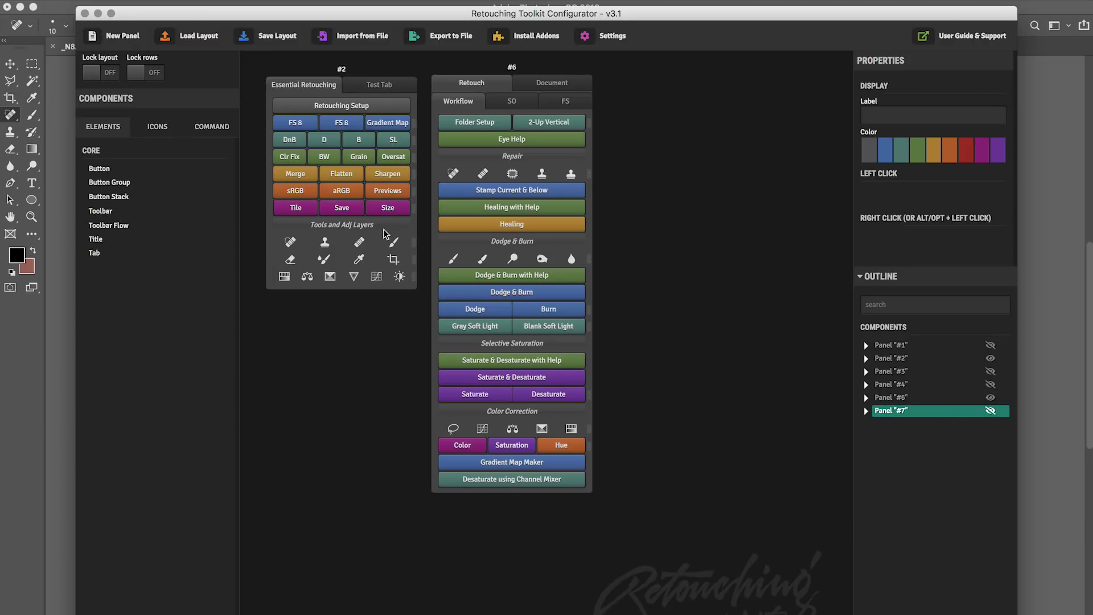
{"action": "left_click", "coordinate": [355, 208]}
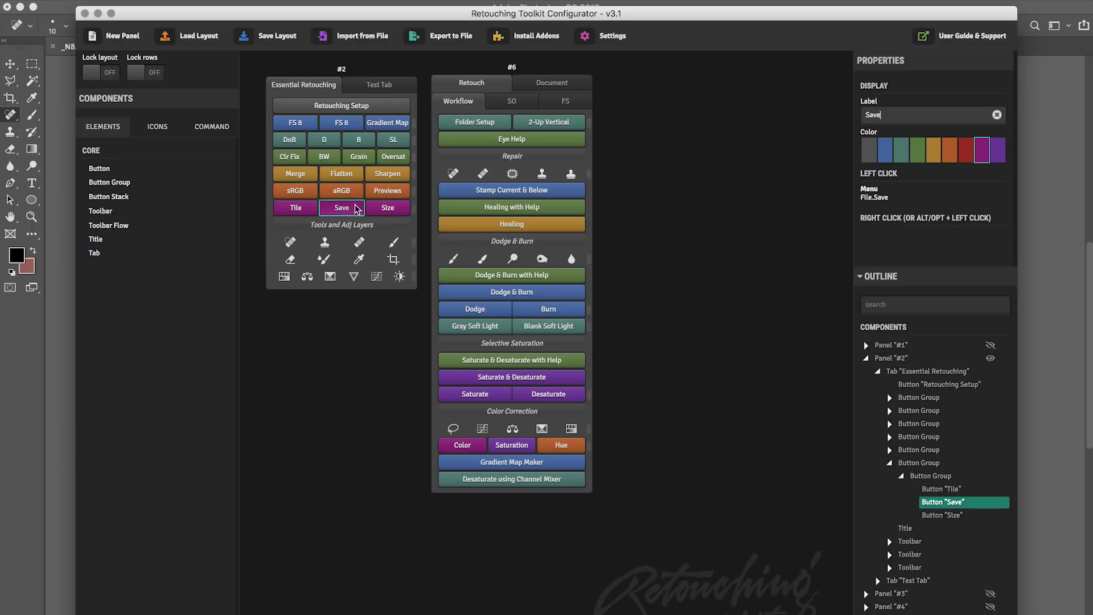
Make panel #2's Save button orange, browse the Pratik Naik Actions, then set it back to magenta.
{"action": "left_click", "coordinate": [964, 165]}
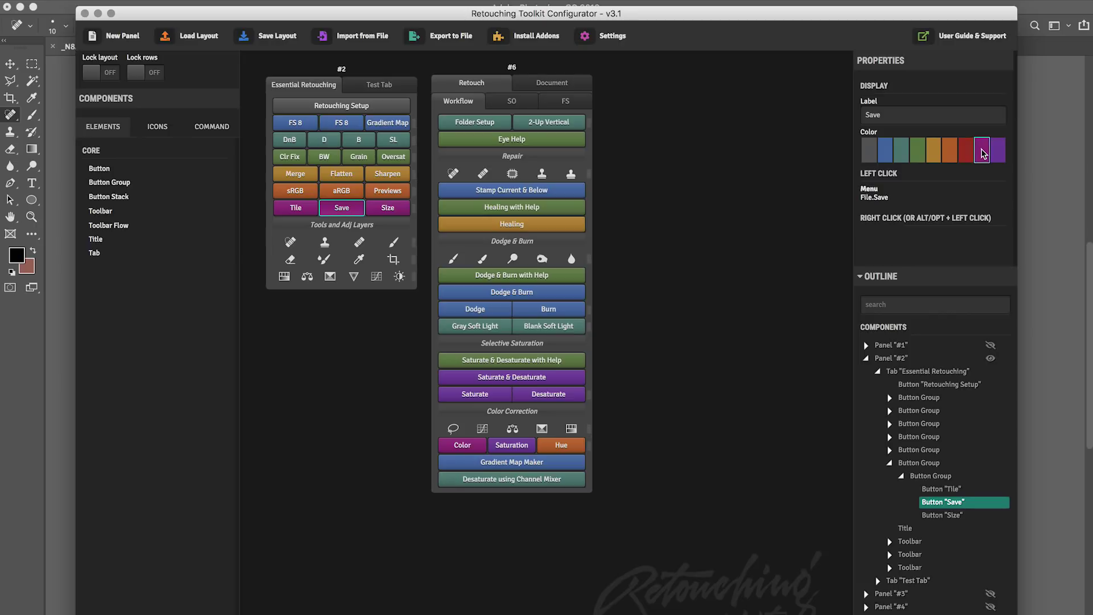
{"action": "left_click", "coordinate": [933, 157]}
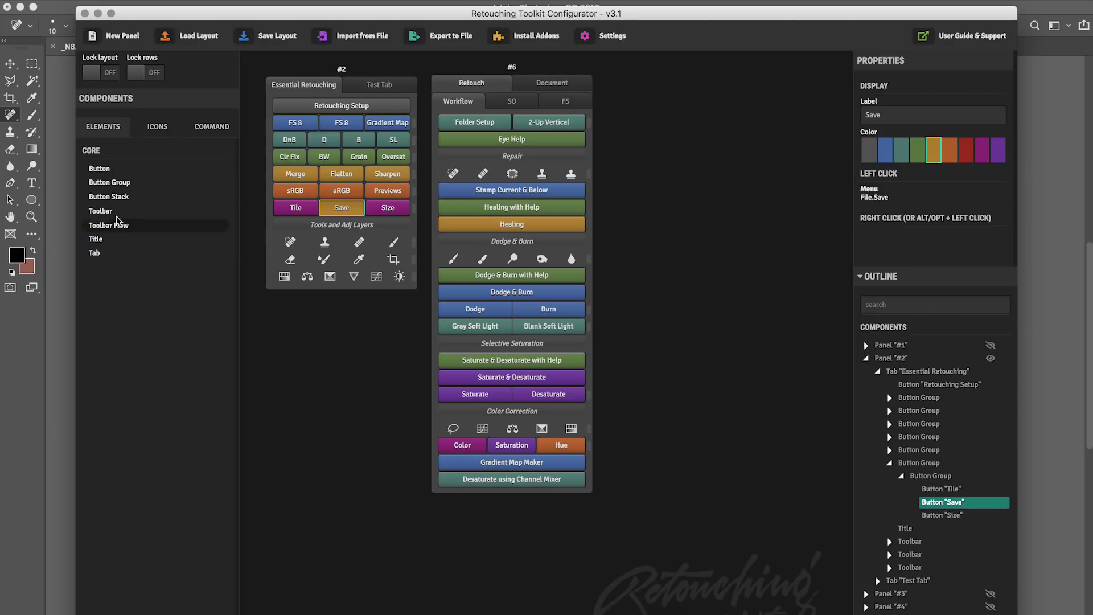
{"action": "left_click", "coordinate": [204, 129]}
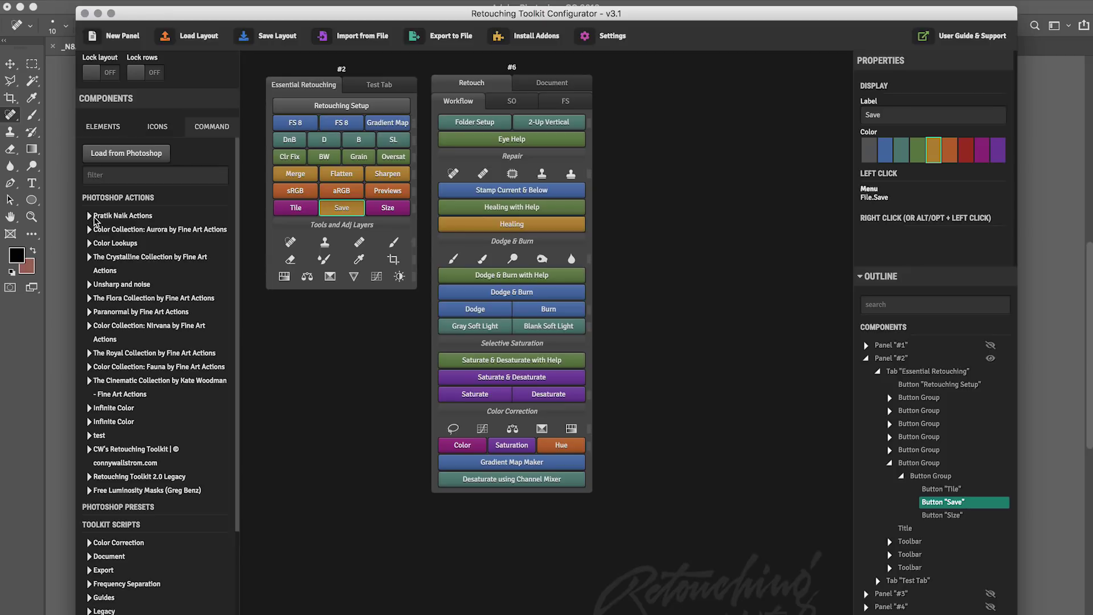
{"action": "left_click", "coordinate": [107, 218]}
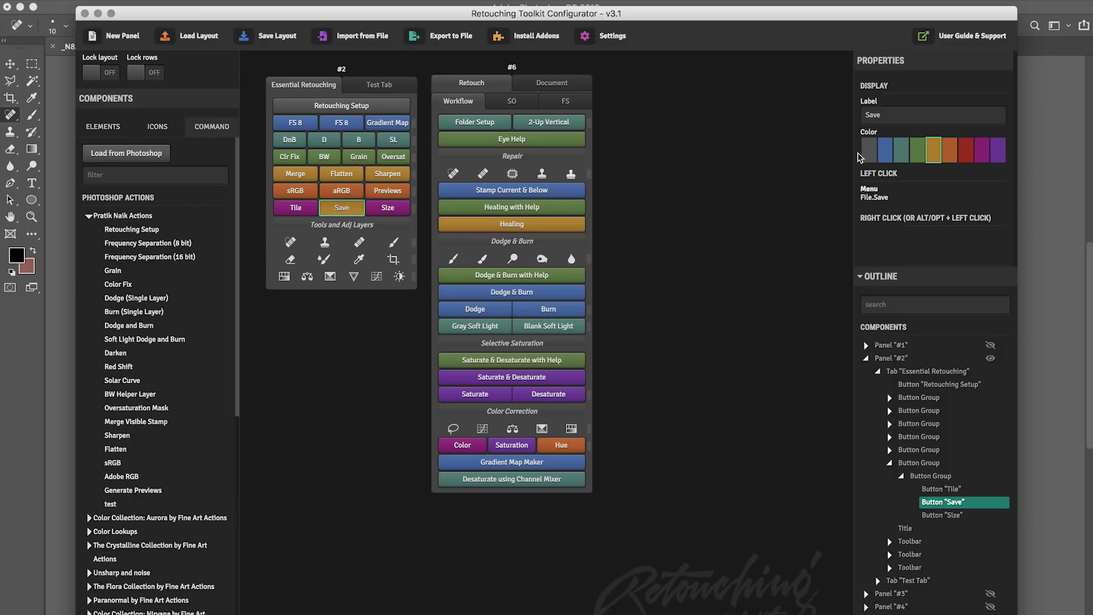
{"action": "left_click", "coordinate": [985, 158]}
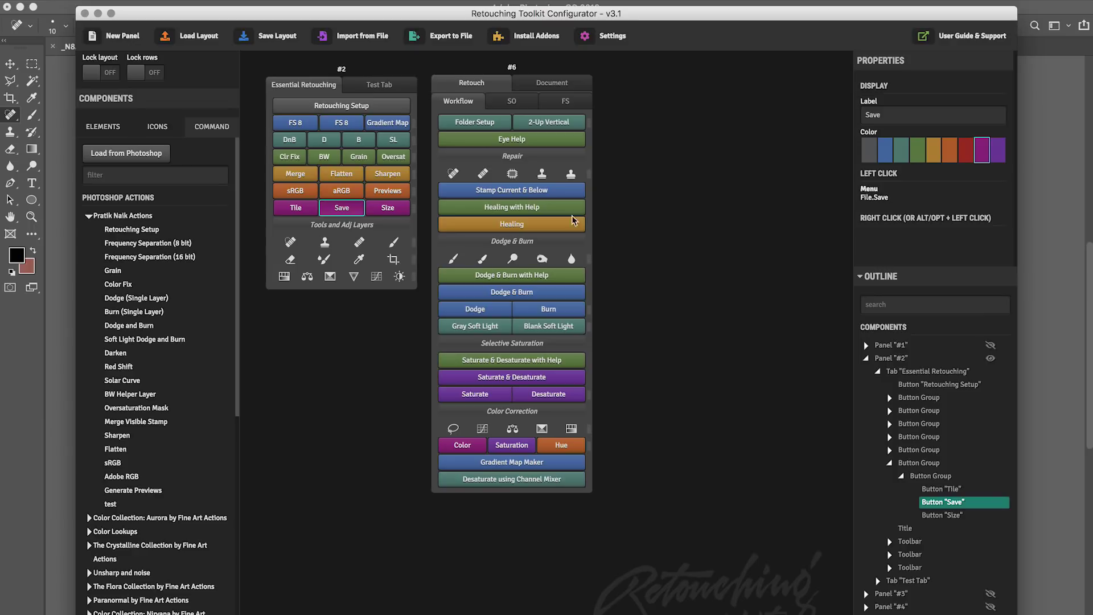
{"action": "left_click", "coordinate": [103, 218]}
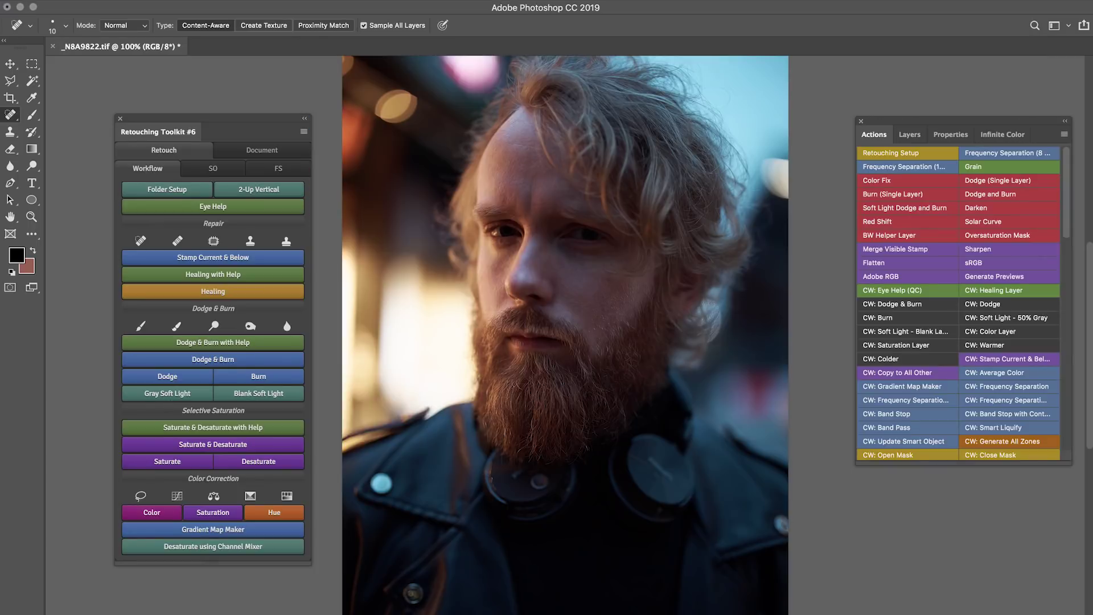
Show the Layers list, zoom the face to 181%, and bring up the Configurator's core elements list.
{"action": "left_click", "coordinate": [909, 136]}
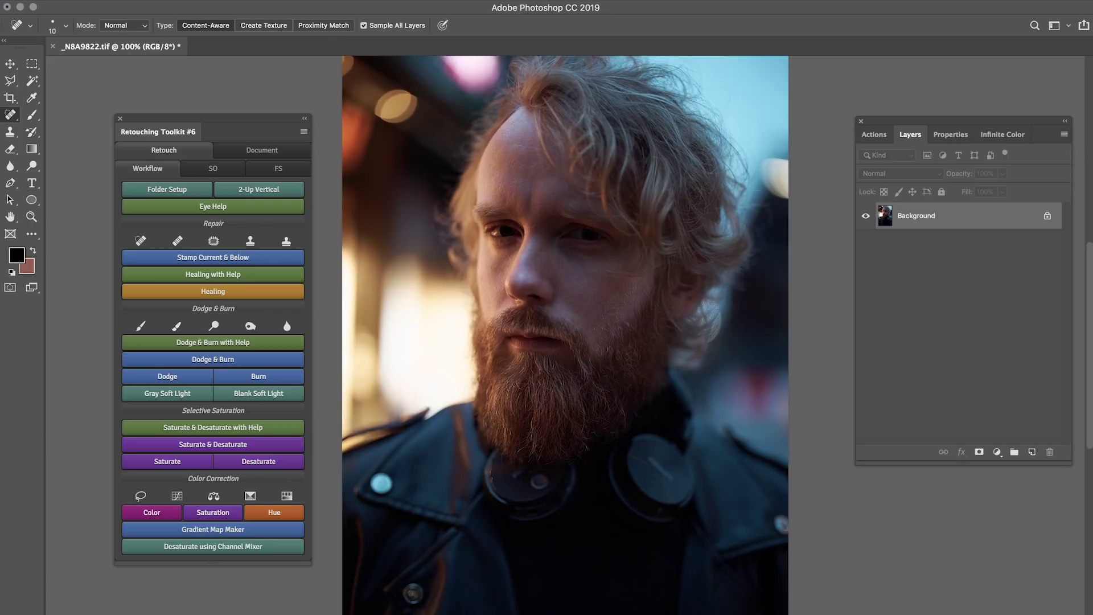
{"action": "key", "text": "z"}
{"action": "left_click_drag", "start_coordinate": [524, 227], "coordinate": [533, 259]}
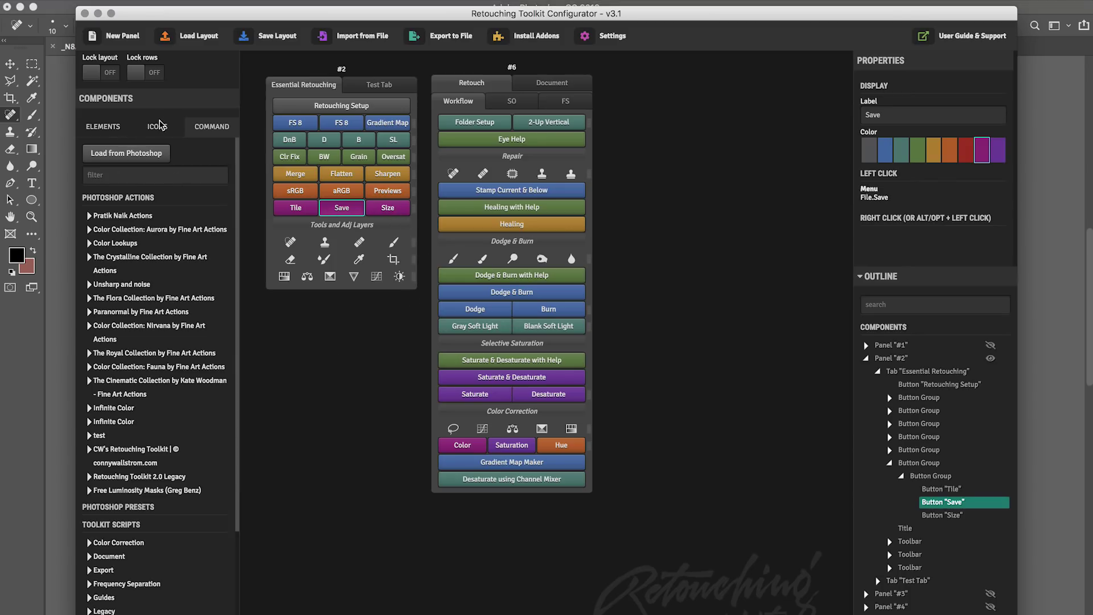
{"action": "left_click", "coordinate": [158, 125]}
Add a new Button after Size in panel #2's Tile/Save/Size row and select it.
{"action": "left_click", "coordinate": [114, 132]}
{"action": "left_click_drag", "start_coordinate": [126, 165], "coordinate": [397, 212]}
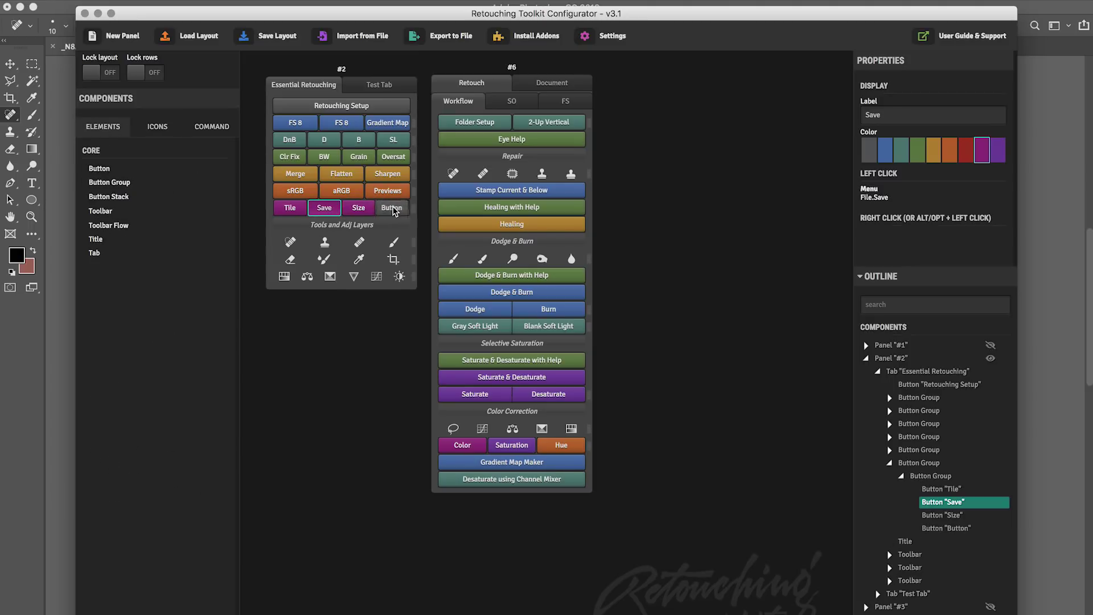
{"action": "left_click", "coordinate": [392, 208]}
Browse the Legacy, Color Correction and File command lists for the new button, then return to Photoshop.
{"action": "left_click", "coordinate": [209, 131]}
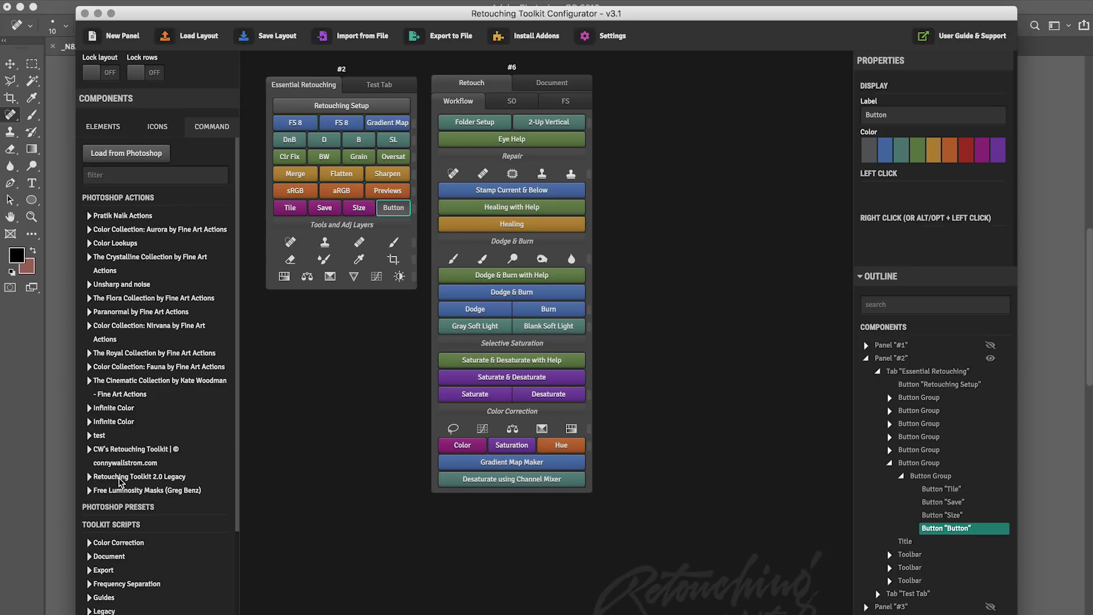
{"action": "left_click", "coordinate": [123, 482]}
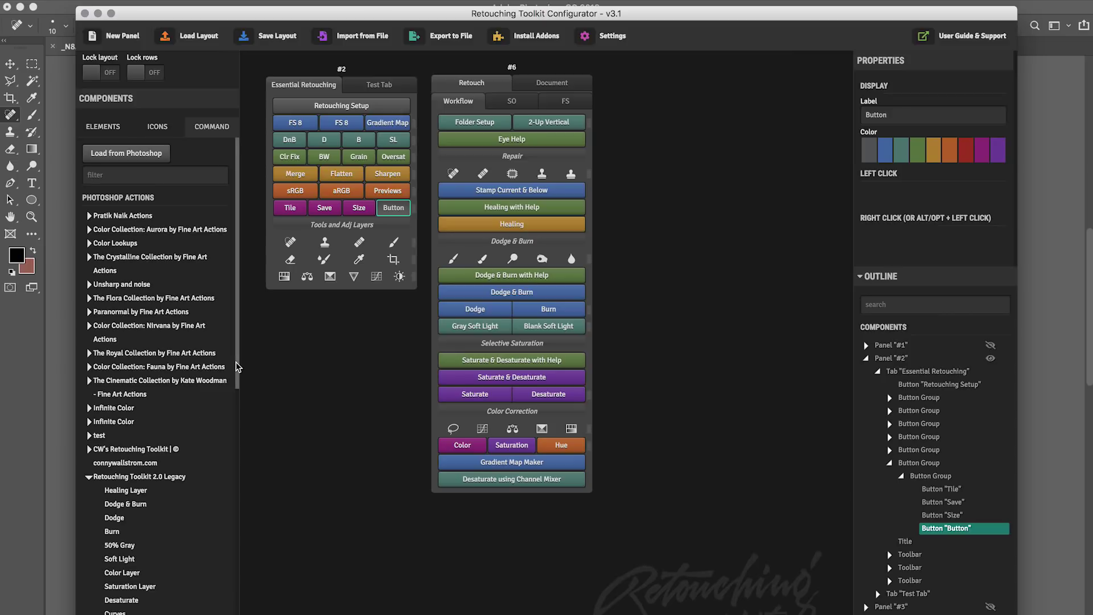
{"action": "left_click_drag", "start_coordinate": [237, 368], "coordinate": [212, 533]}
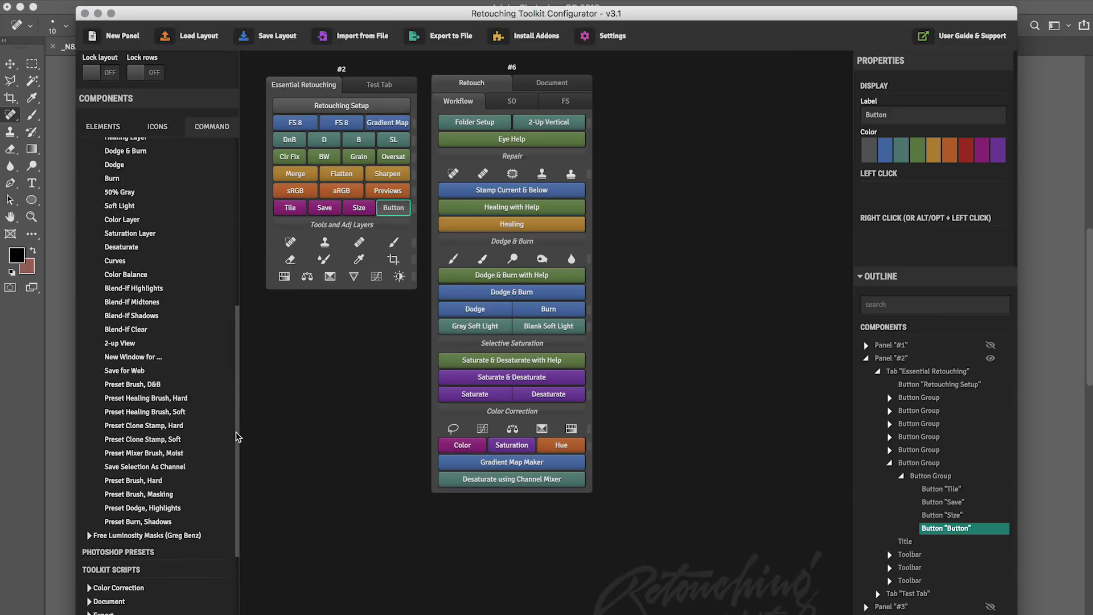
{"action": "left_click_drag", "start_coordinate": [234, 452], "coordinate": [237, 512]}
{"action": "scroll", "coordinate": [237, 512], "scroll_direction": "down", "scroll_amount": 5}
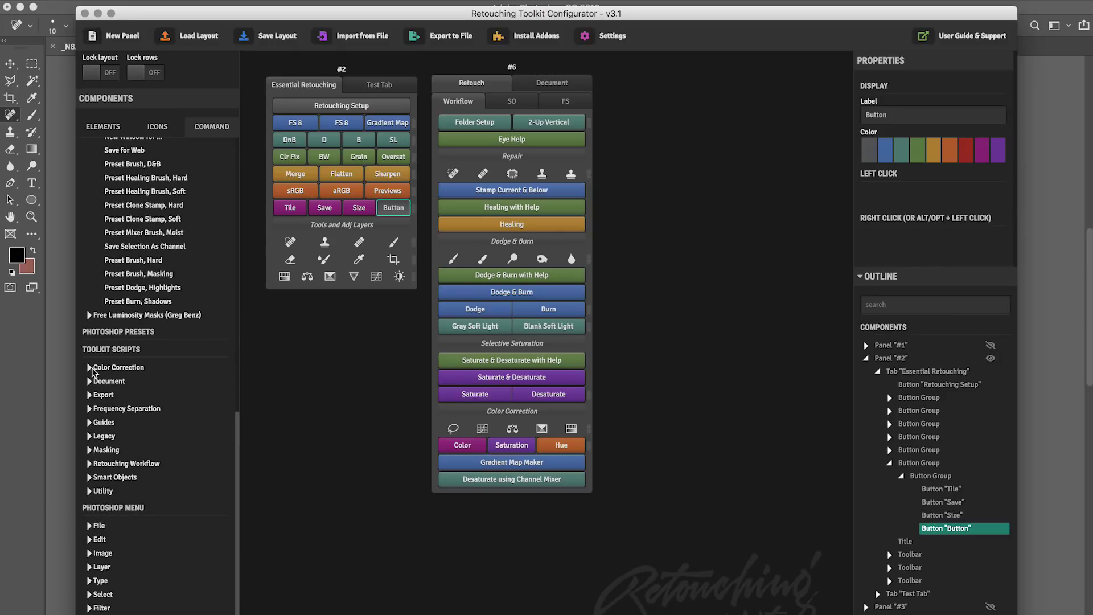
{"action": "left_click", "coordinate": [112, 370]}
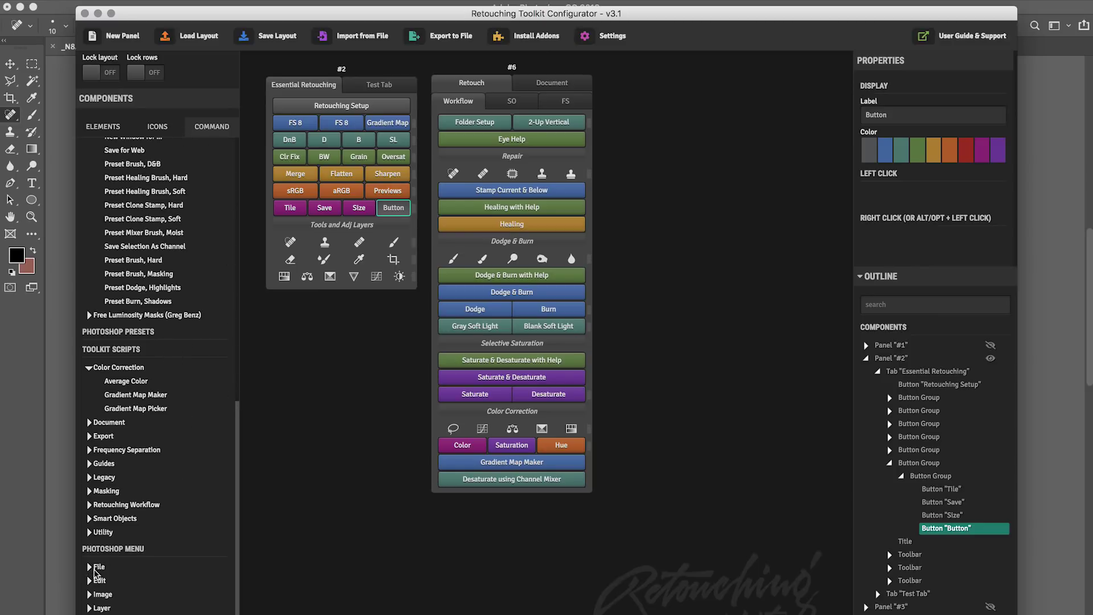
{"action": "scroll", "coordinate": [237, 501], "scroll_direction": "down", "scroll_amount": 3}
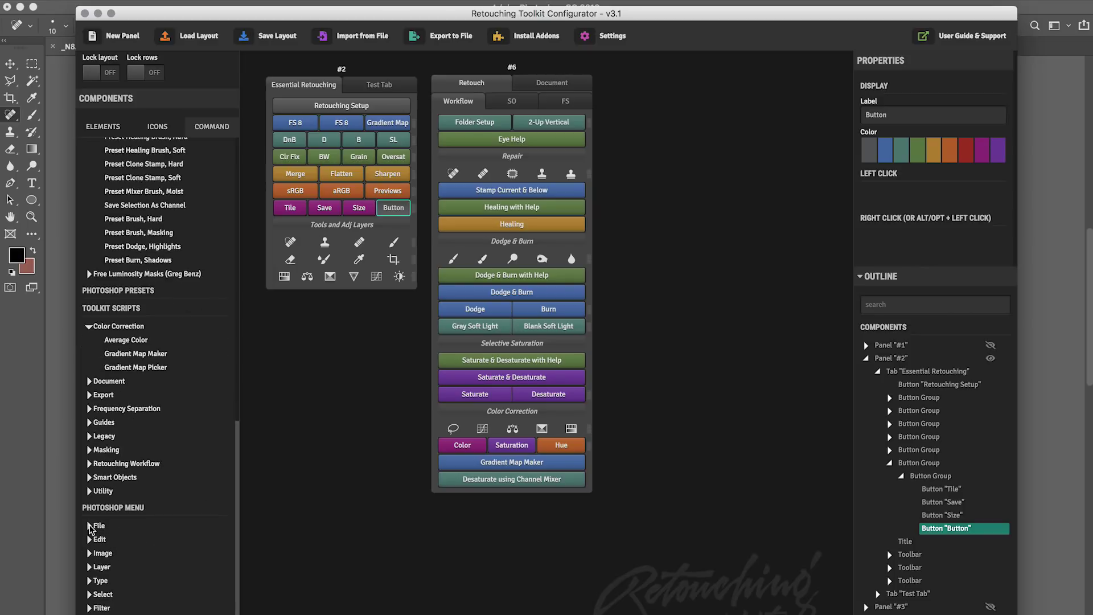
{"action": "left_click", "coordinate": [90, 527]}
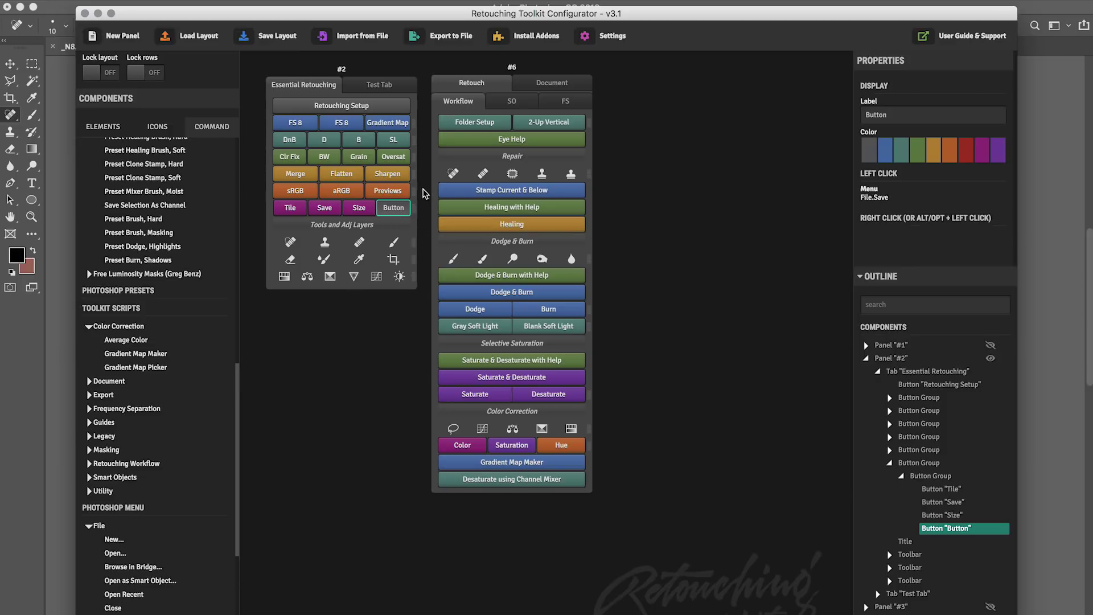
{"action": "key", "text": "super+Tab"}
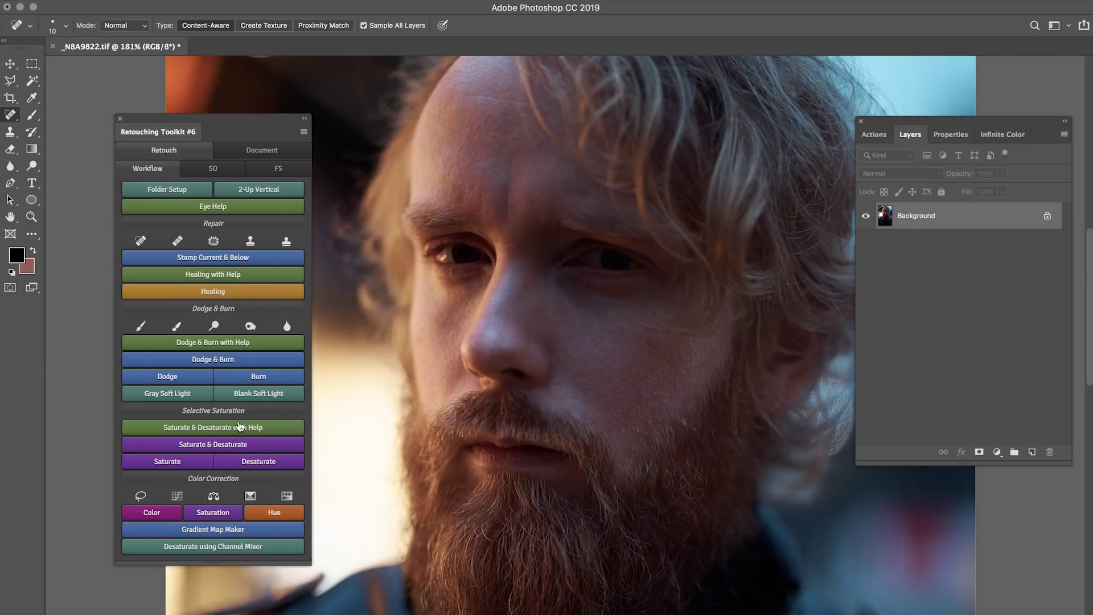
{"action": "left_click", "coordinate": [228, 169]}
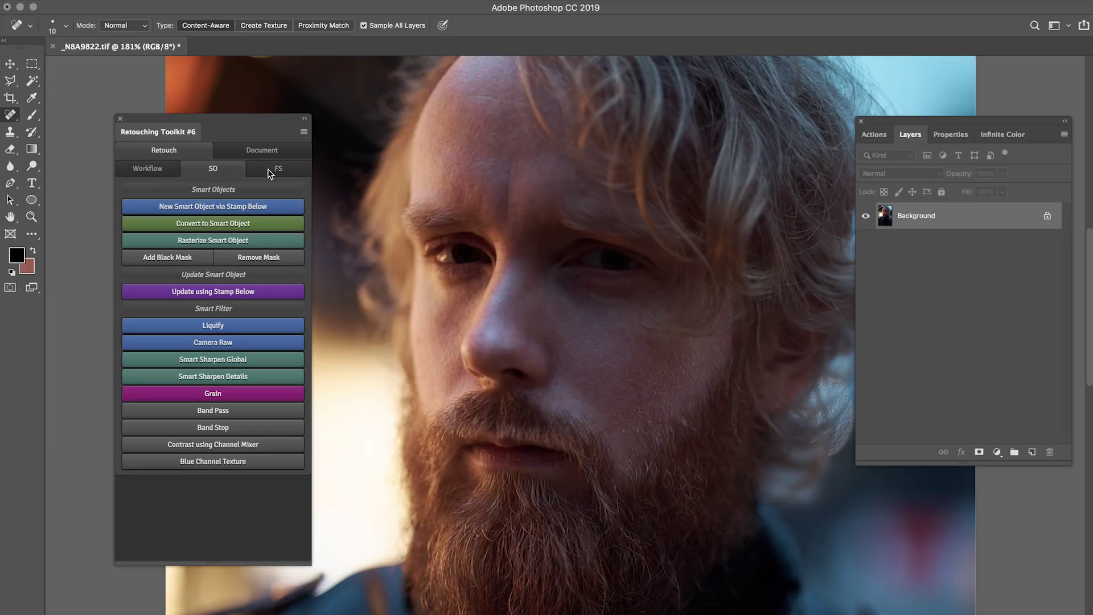
{"action": "left_click", "coordinate": [278, 170]}
{"action": "left_click", "coordinate": [172, 171]}
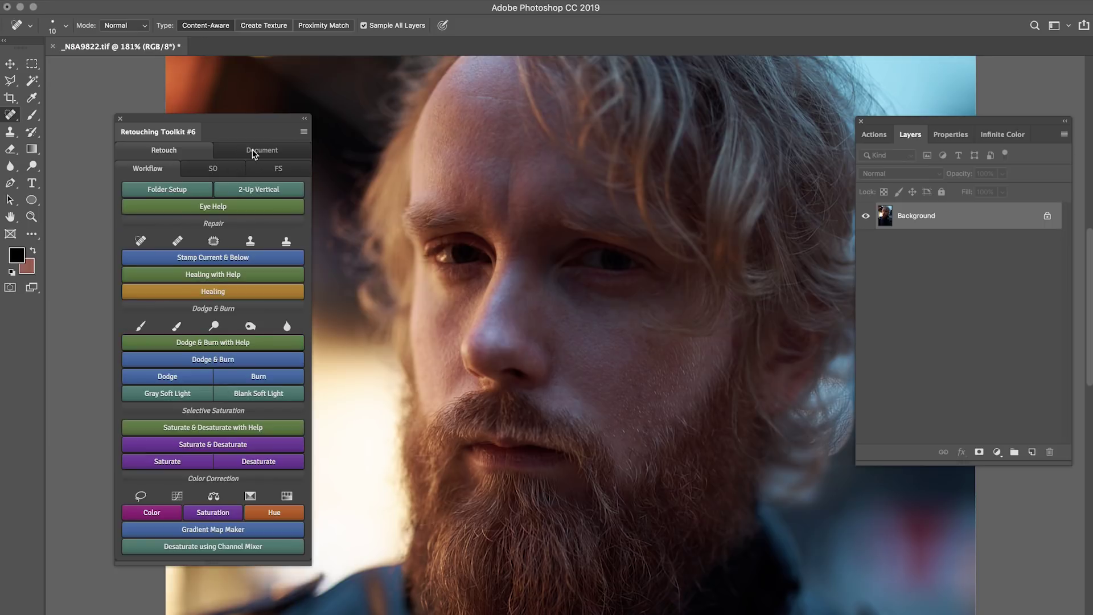
{"action": "left_click", "coordinate": [255, 154]}
{"action": "left_click", "coordinate": [183, 151]}
Create a Gradient Map Maker colour layer from a skin tone sampled on the face.
{"action": "left_click", "coordinate": [226, 530]}
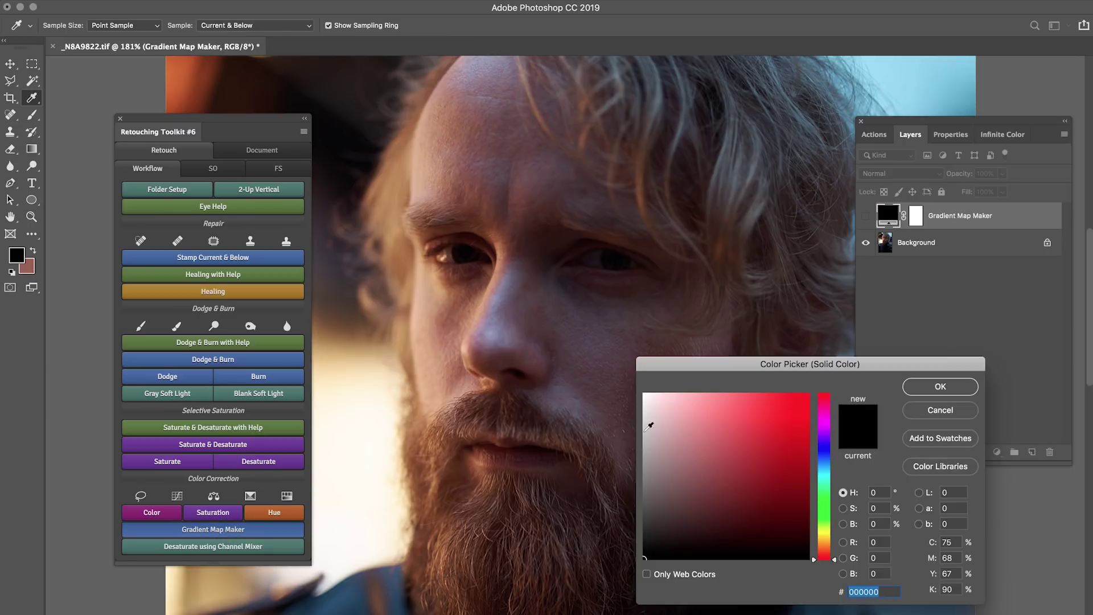
{"action": "left_click", "coordinate": [428, 302]}
{"action": "left_click", "coordinate": [447, 354]}
{"action": "left_click", "coordinate": [476, 295]}
{"action": "left_click", "coordinate": [924, 387]}
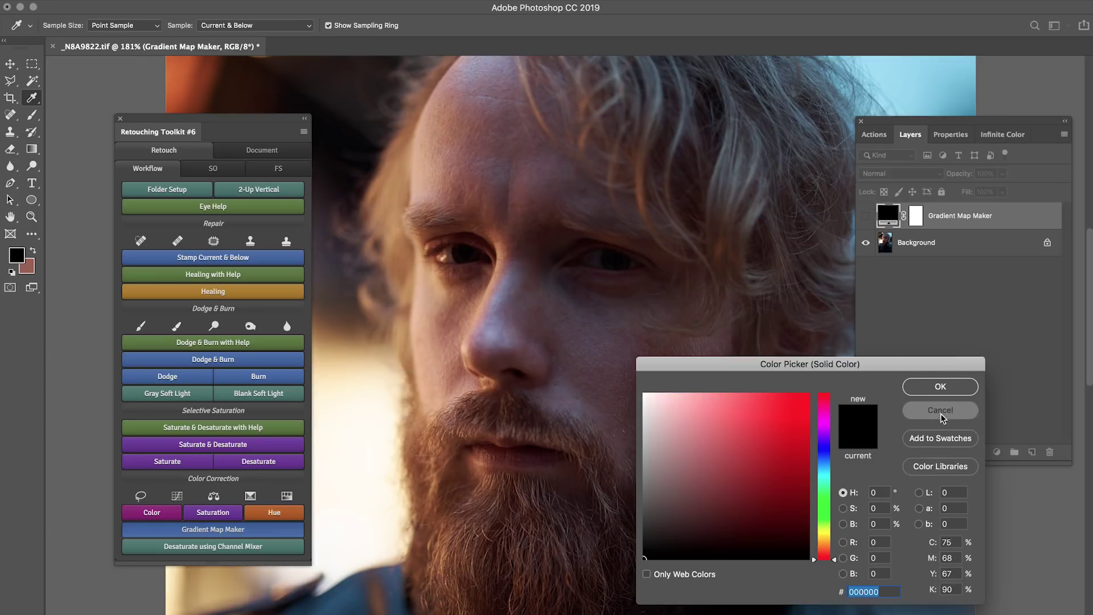
{"action": "left_click", "coordinate": [941, 413]}
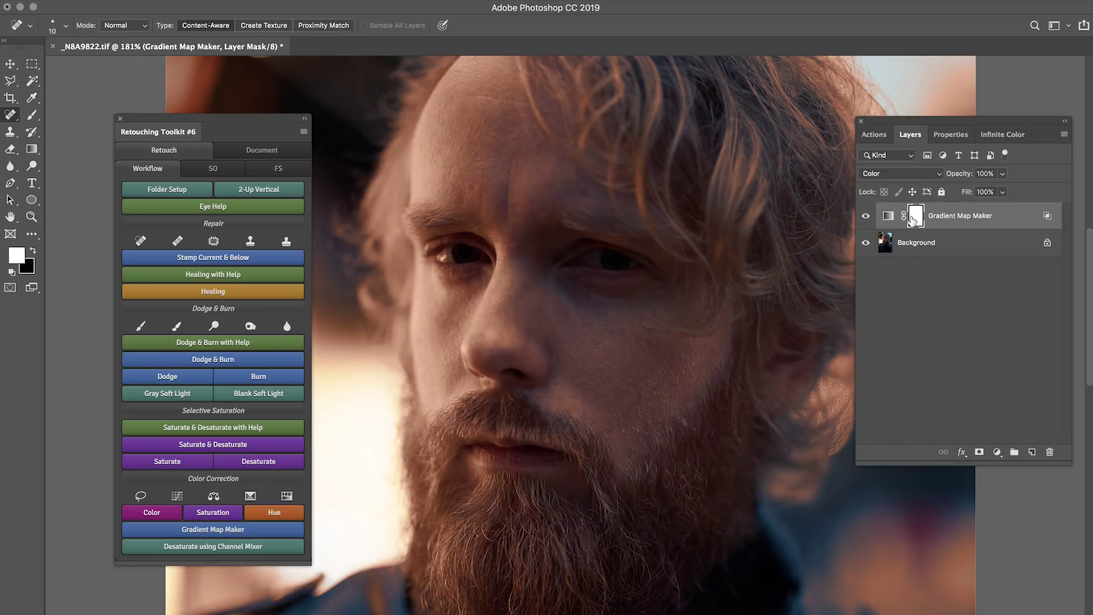
Invert the colour layer's mask and set a 50-pixel brush at 10% flow.
{"action": "key", "text": "super+i"}
{"action": "key", "text": "b"}
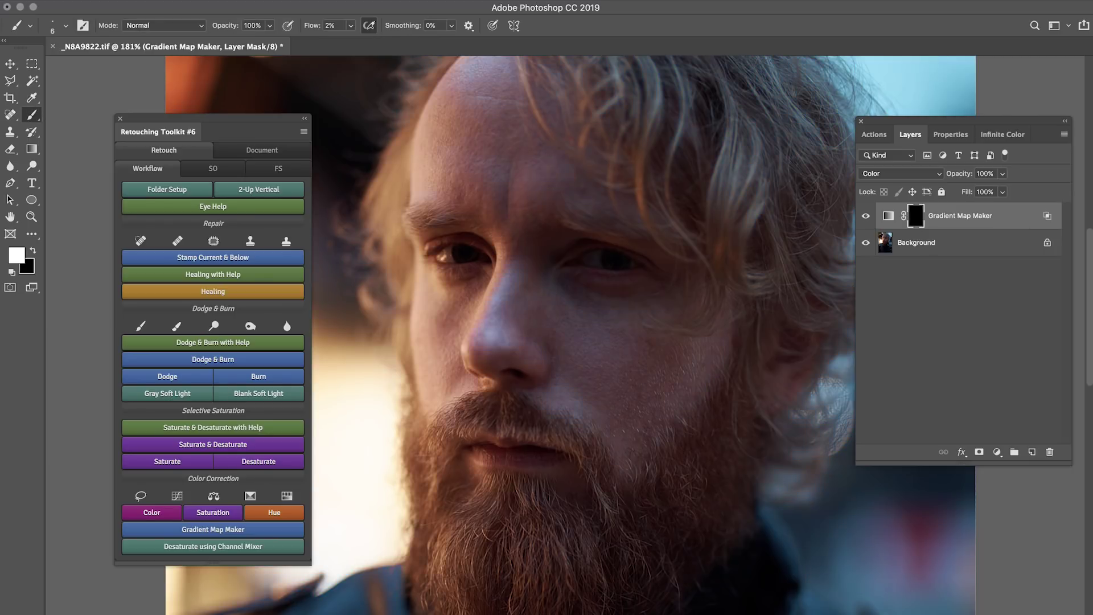
{"action": "key", "text": "bracketright"}
{"action": "key", "text": "bracketright"}
{"action": "key", "text": "bracketright"}
{"action": "key", "text": "bracketright"}
{"action": "key", "text": "bracketright"}
{"action": "key", "text": "bracketright"}
{"action": "key", "text": "bracketright"}
{"action": "key", "text": "bracketright"}
{"action": "key", "text": "shift+1"}
{"action": "key", "text": "bracketright"}
{"action": "key", "text": "bracketright"}
{"action": "key", "text": "bracketright"}
{"action": "key", "text": "bracketright"}
{"action": "key", "text": "bracketright"}
Compare the colour layer on and off while lowering its opacity to 57%.
{"action": "left_click", "coordinate": [867, 216]}
{"action": "left_click", "coordinate": [866, 216]}
{"action": "left_click_drag", "start_coordinate": [964, 177], "coordinate": [945, 178]}
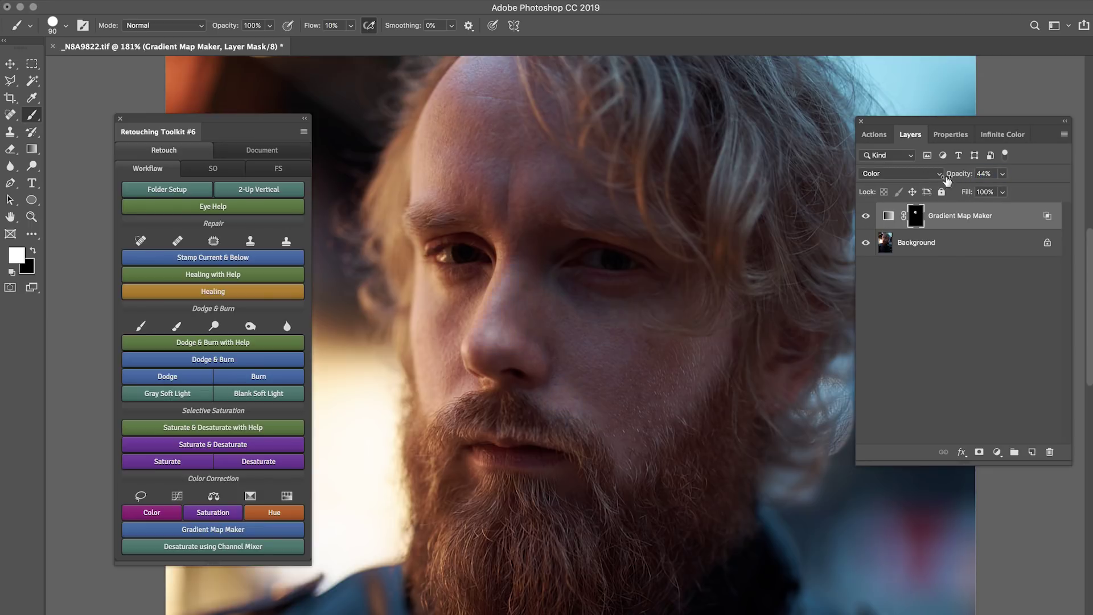
{"action": "left_click", "coordinate": [867, 220]}
{"action": "left_click", "coordinate": [867, 219]}
{"action": "key", "text": "bracketleft"}
{"action": "key", "text": "bracketleft"}
{"action": "key", "text": "bracketleft"}
{"action": "scroll", "coordinate": [498, 188], "scroll_direction": "up", "scroll_amount": 3}
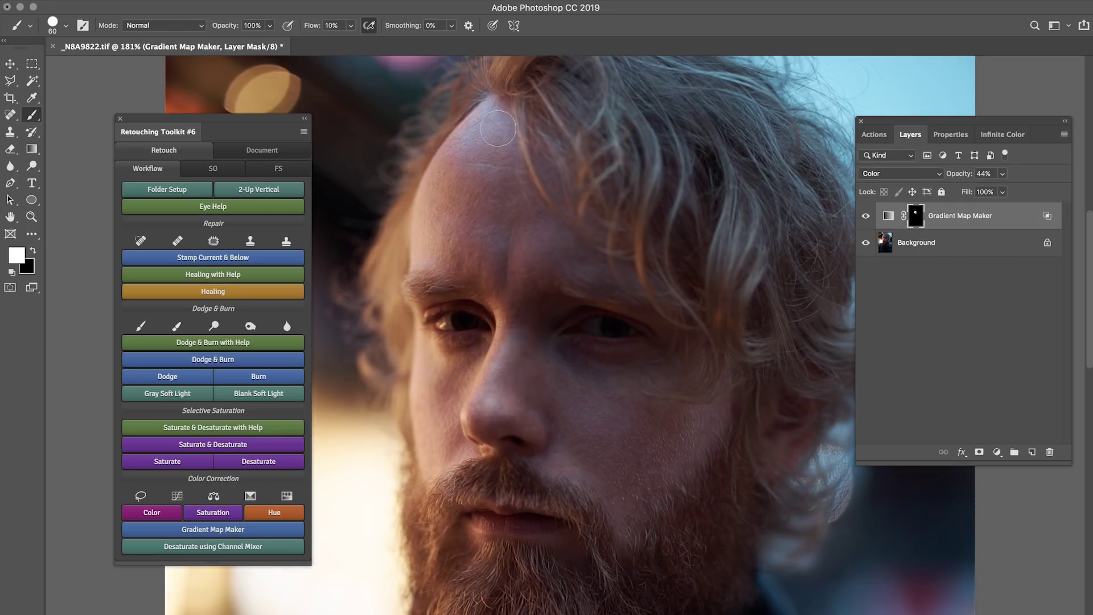
{"action": "key", "text": "bracketright"}
{"action": "key", "text": "bracketright"}
{"action": "key", "text": "bracketright"}
Zoom out to 128%, set the colour layer's opacity to 21%, and compare it on and off.
{"action": "key", "text": "z"}
{"action": "left_click_drag", "start_coordinate": [615, 357], "coordinate": [595, 381]}
{"action": "key", "text": "b"}
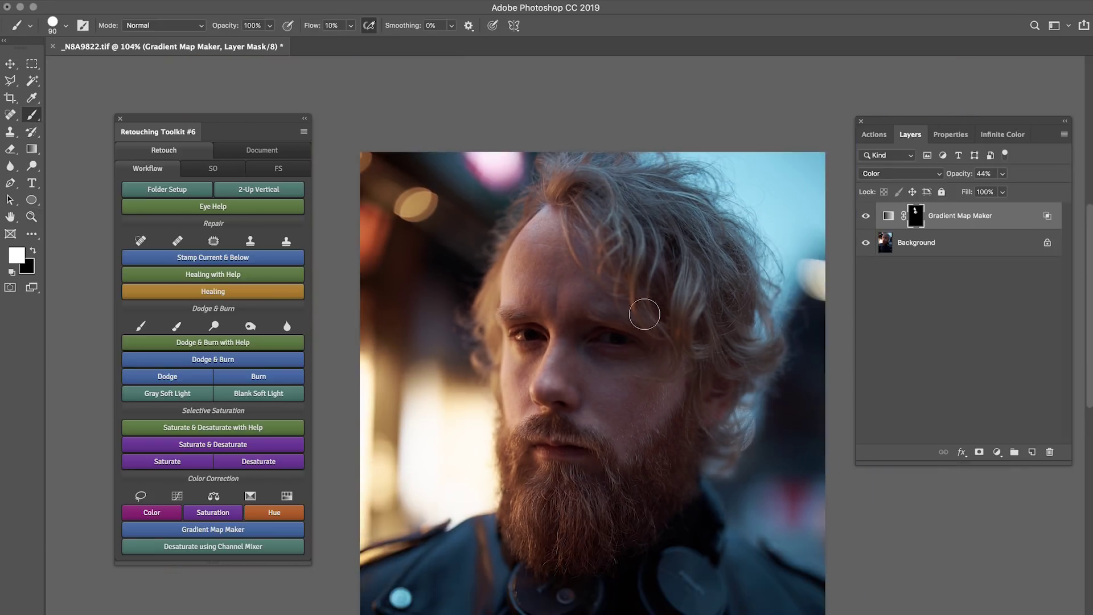
{"action": "left_click_drag", "start_coordinate": [652, 280], "coordinate": [635, 251]}
{"action": "left_click_drag", "start_coordinate": [960, 175], "coordinate": [960, 177]}
{"action": "left_click", "coordinate": [865, 216]}
{"action": "left_click", "coordinate": [865, 216]}
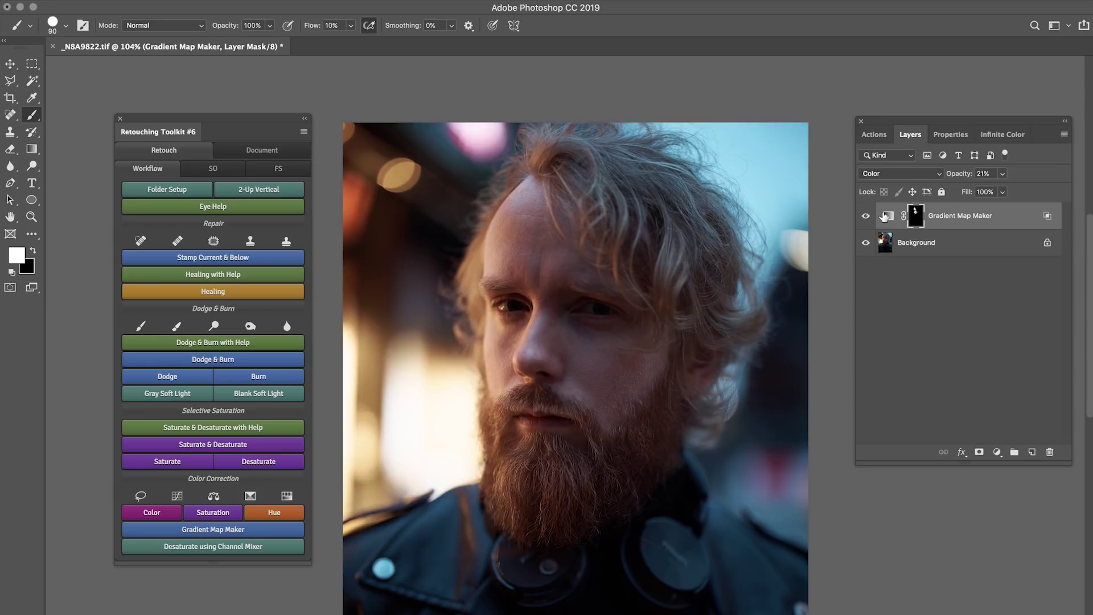
{"action": "left_click", "coordinate": [890, 218]}
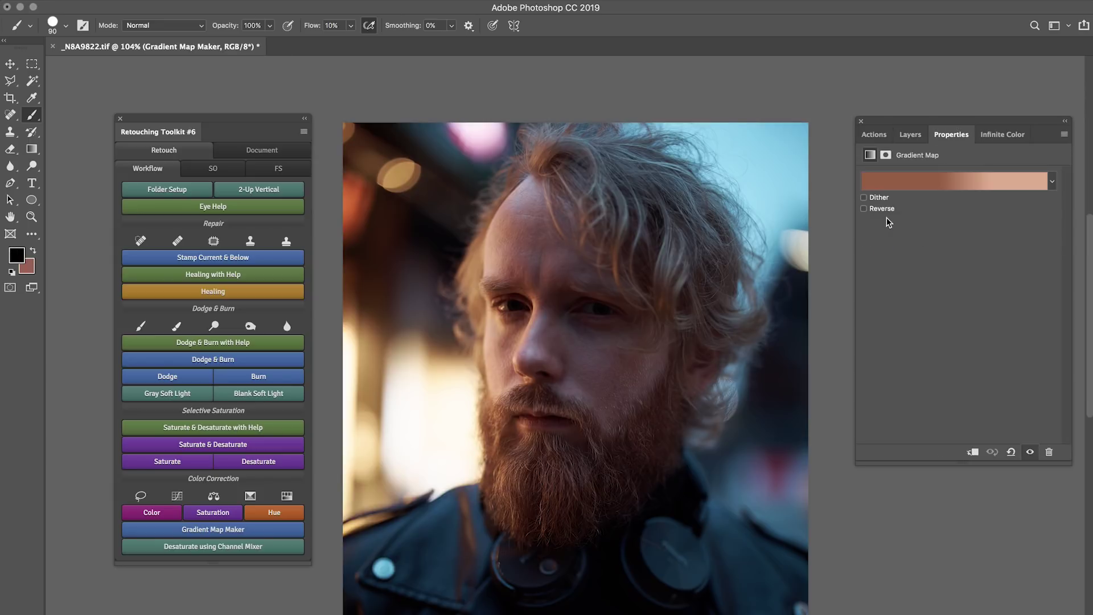
Cancel the Gradient Editor, then toggle the Gradient Map Maker layer on and off to compare.
{"action": "left_click", "coordinate": [908, 191]}
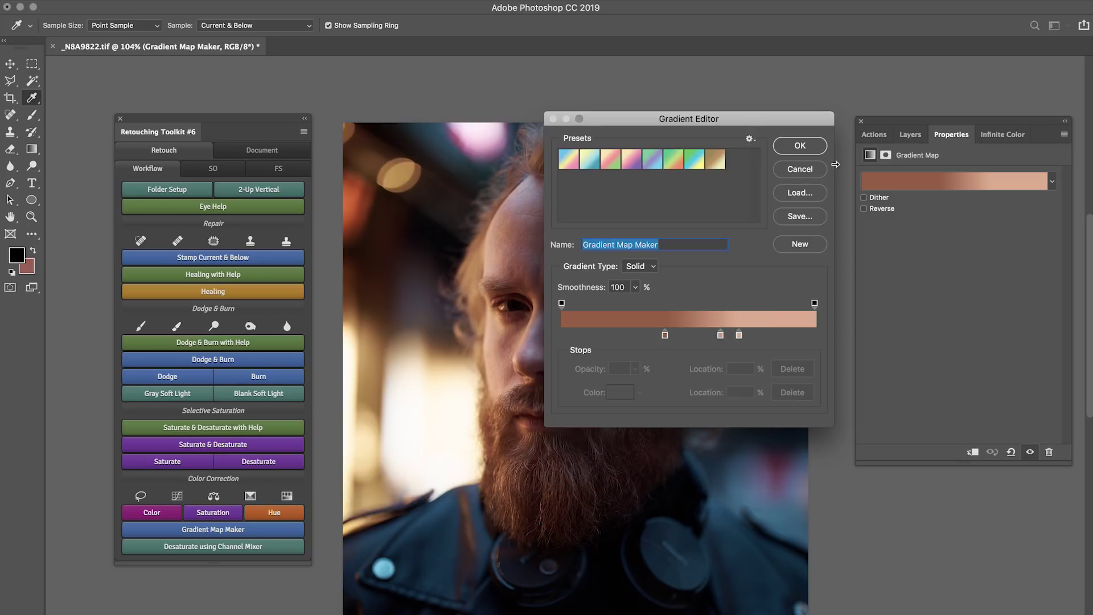
{"action": "left_click", "coordinate": [800, 170]}
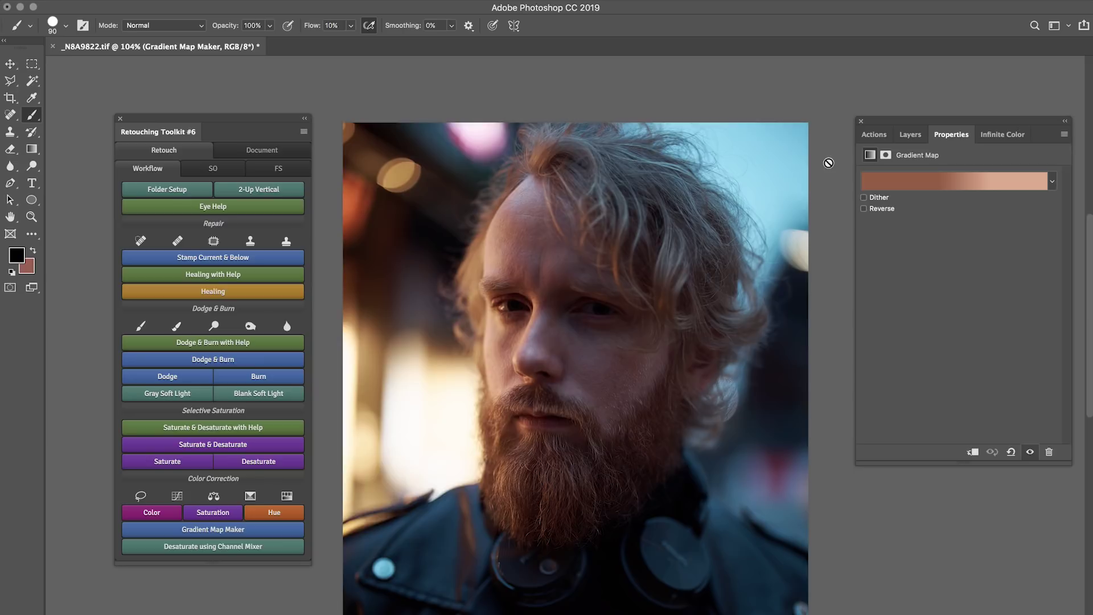
{"action": "left_click", "coordinate": [911, 135]}
{"action": "left_click", "coordinate": [866, 218]}
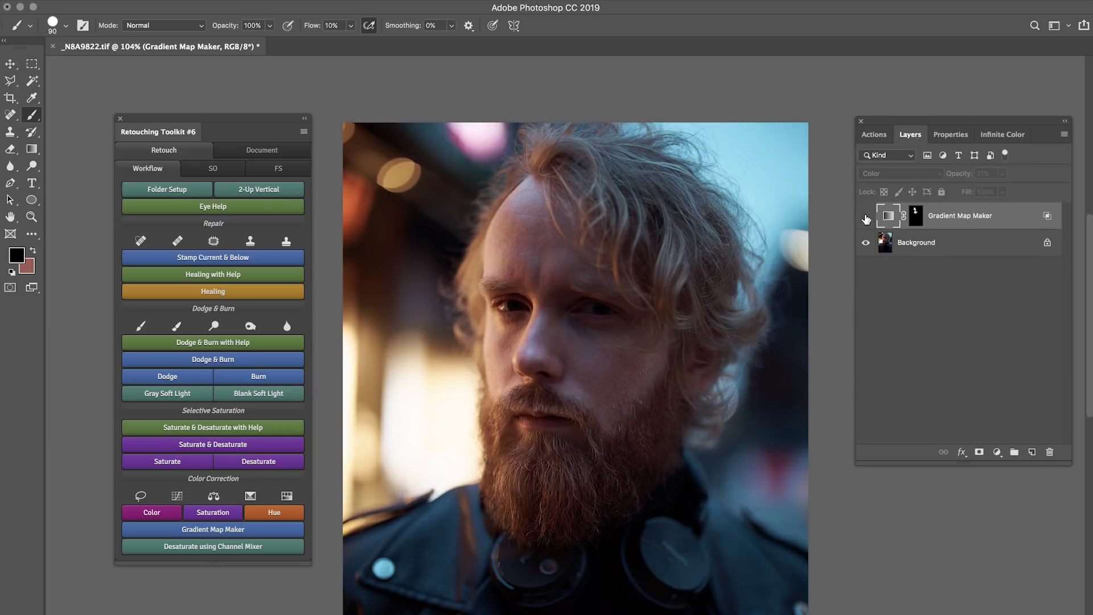
{"action": "left_click", "coordinate": [866, 218]}
{"action": "left_click", "coordinate": [866, 219]}
{"action": "left_click", "coordinate": [866, 217]}
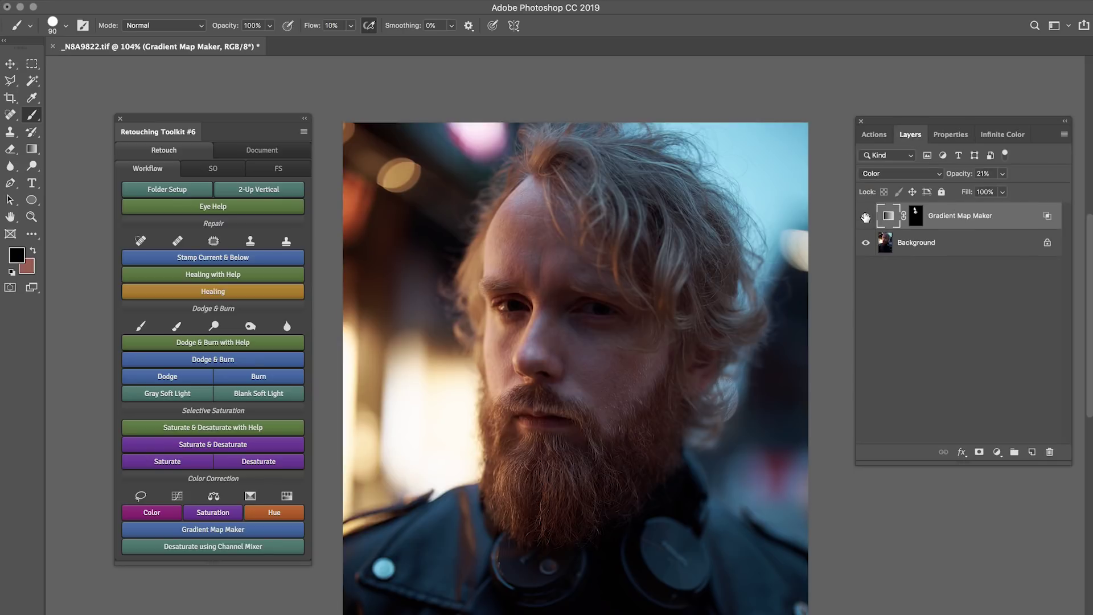
Adjust the Gradient Map Maker layer's Blend If settings, then delete the layer.
{"action": "double_click", "coordinate": [1021, 218]}
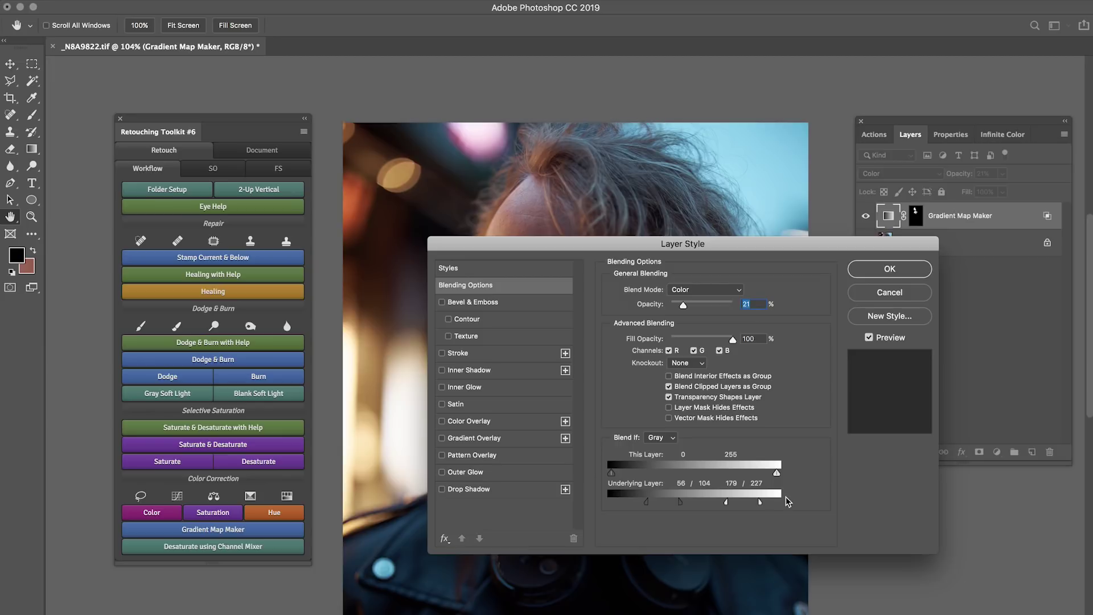
{"action": "left_click", "coordinate": [881, 271]}
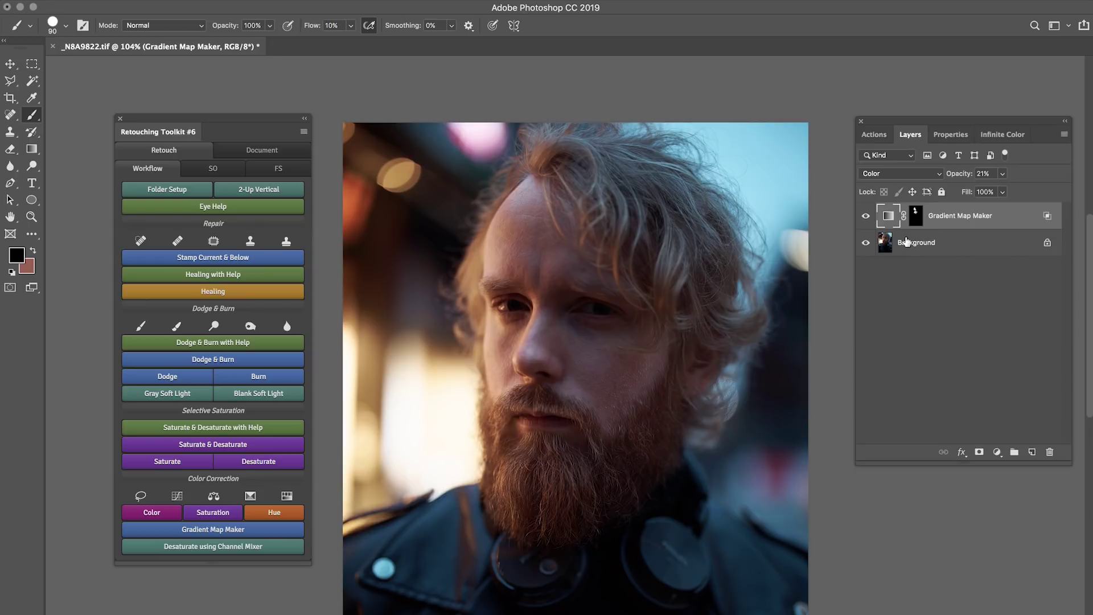
{"action": "key", "text": "Delete"}
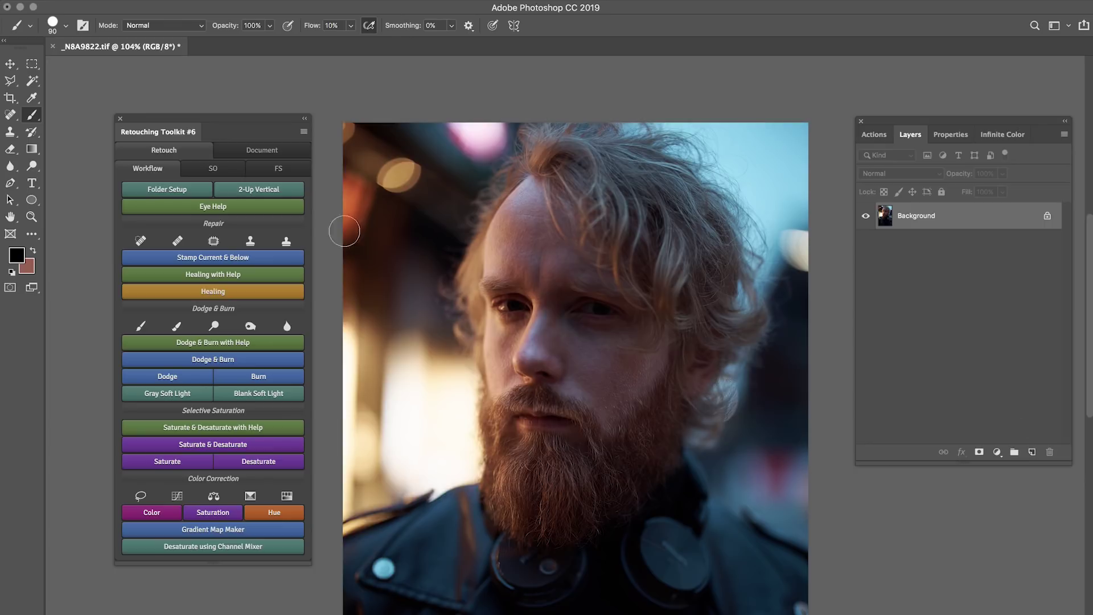
Pick the Spot Healing Brush and duplicate the photo onto a new Layer 1 above Background.
{"action": "left_click", "coordinate": [12, 114]}
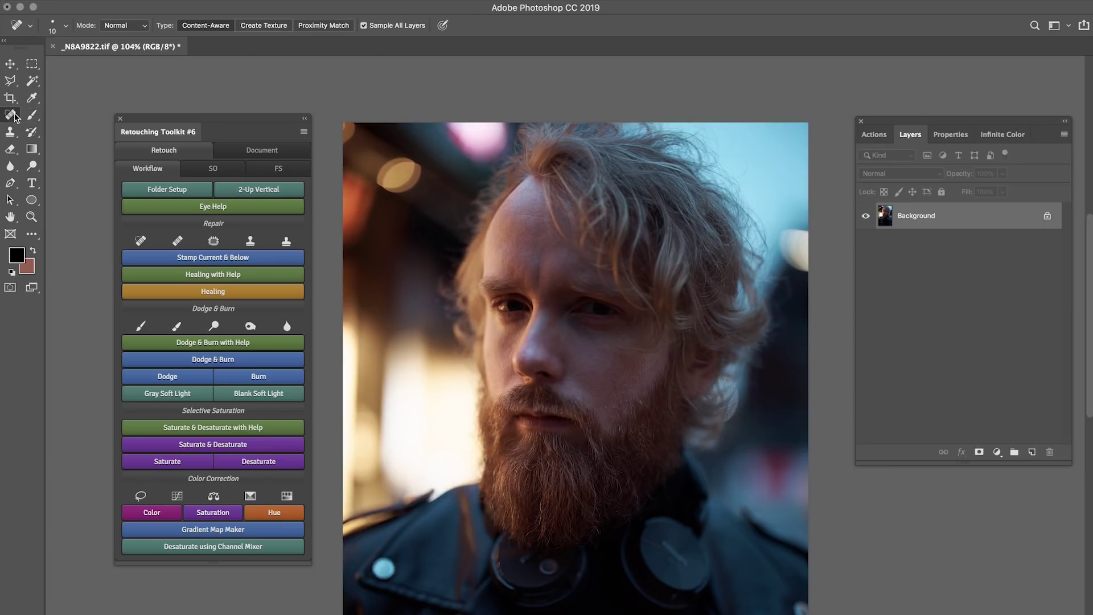
{"action": "left_click", "coordinate": [363, 26]}
{"action": "left_click", "coordinate": [364, 25]}
{"action": "left_click", "coordinate": [1032, 453]}
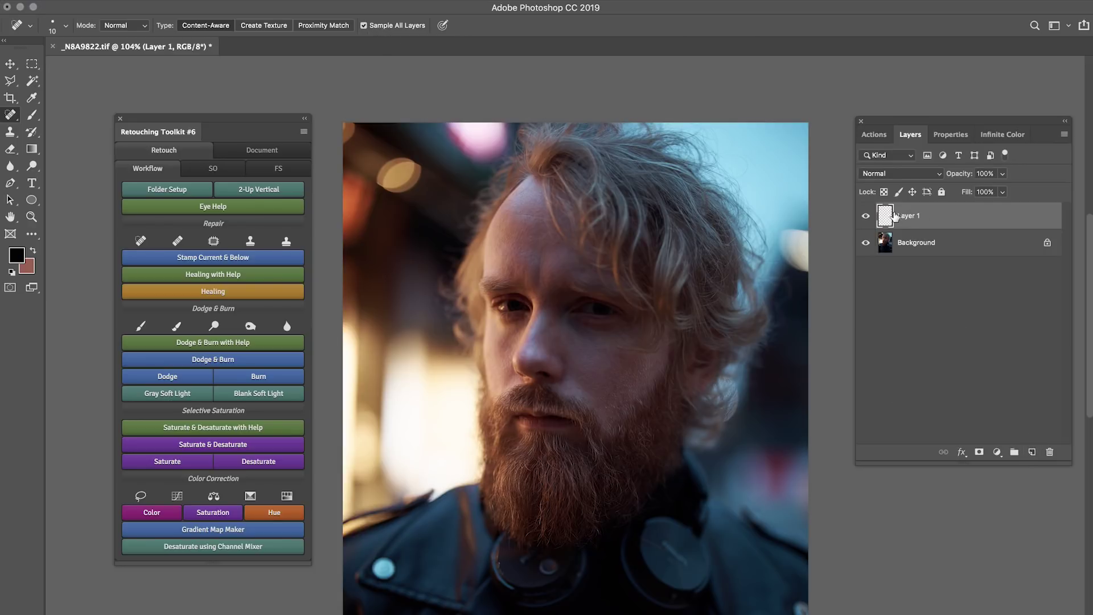
{"action": "key", "text": "shift+j"}
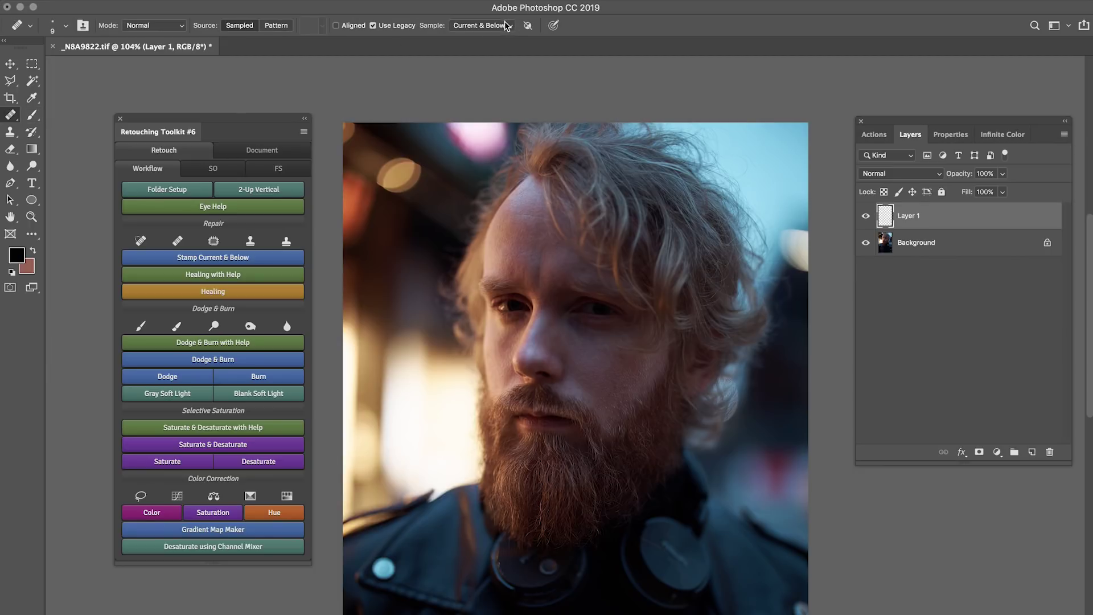
{"action": "key", "text": "r"}
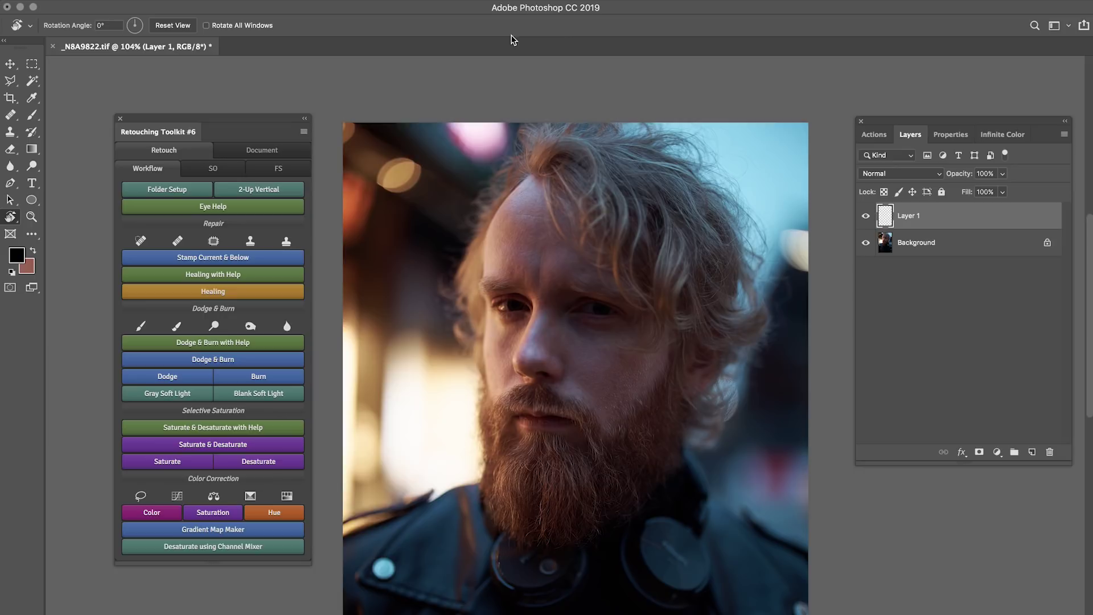
{"action": "left_click", "coordinate": [16, 118]}
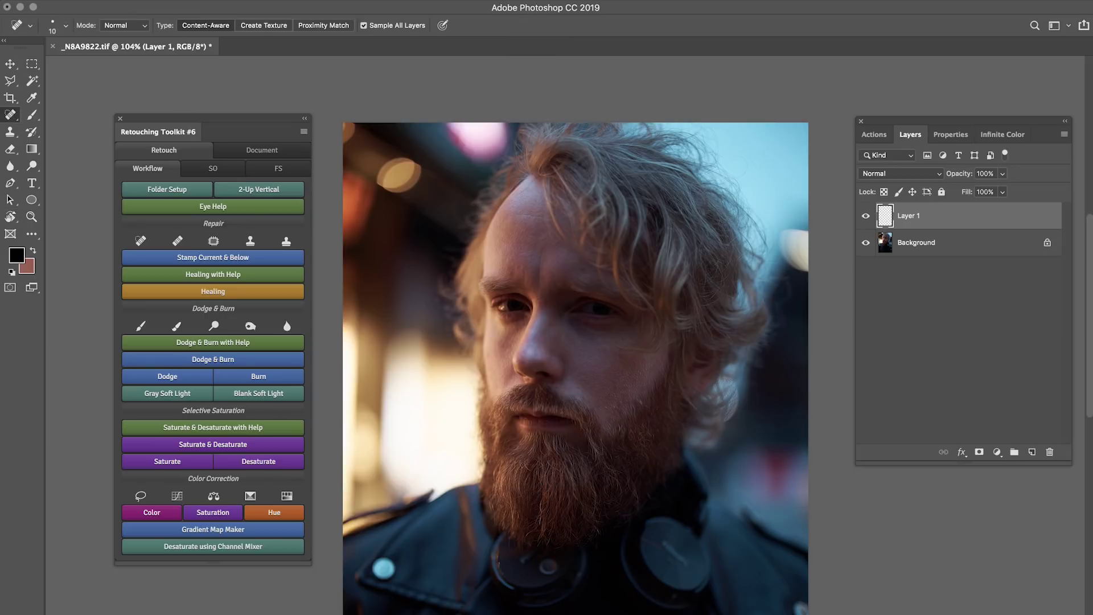
{"action": "key", "text": "Delete"}
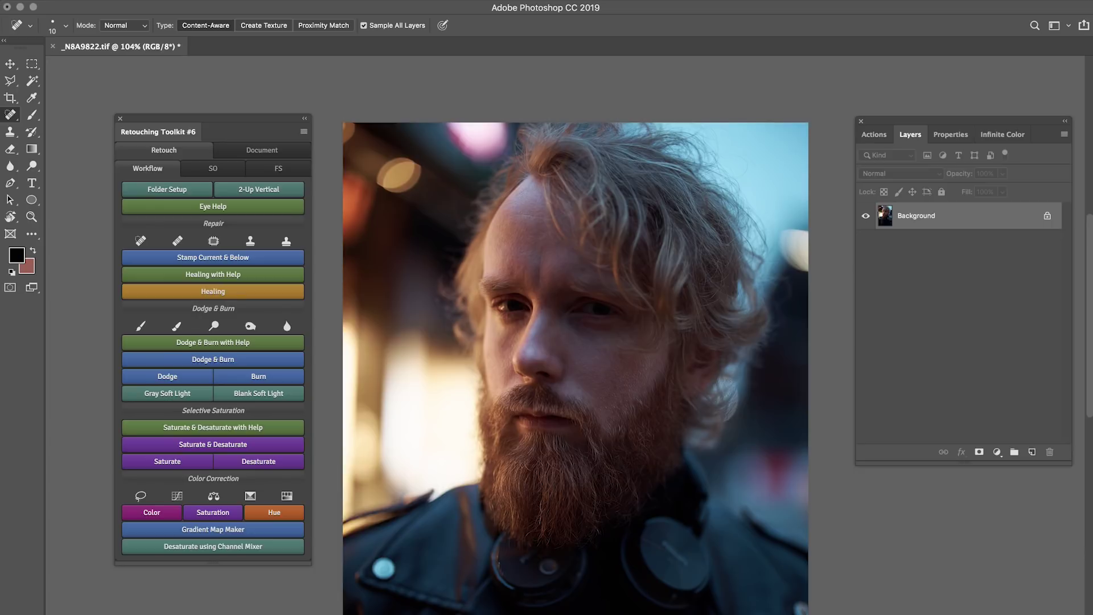
{"action": "key", "text": "super+z"}
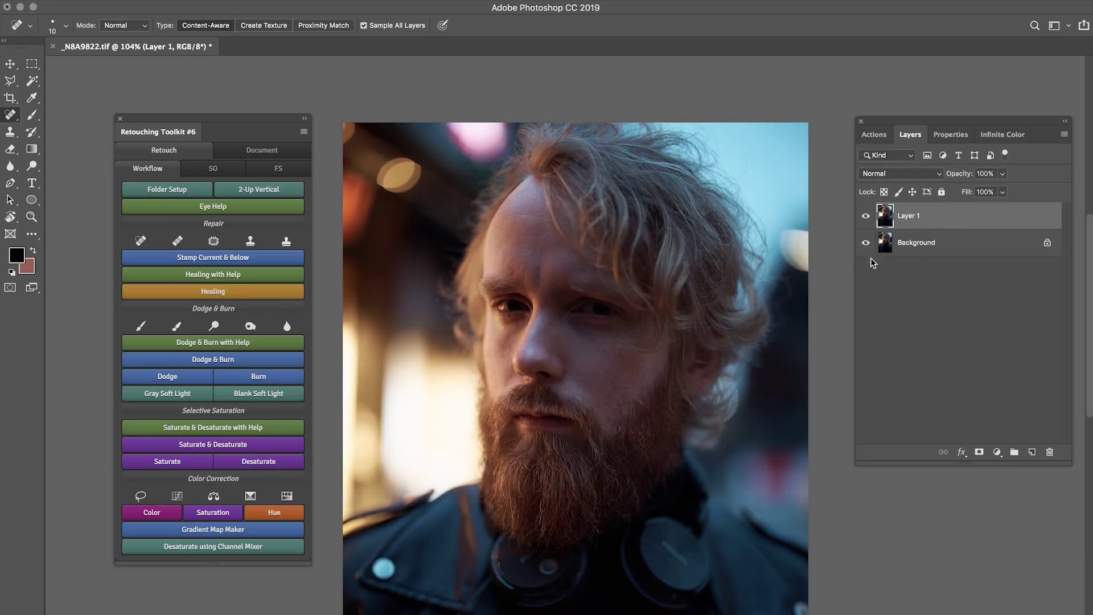
Zoom in on the stray hair against the sky at upper right, then back out to the face.
{"action": "key", "text": "ctrl+space"}
{"action": "mouse_move", "coordinate": [707, 179]}
{"action": "left_mouse_down"}
{"action": "mouse_move", "coordinate": [741, 186]}
{"action": "mouse_move", "coordinate": [686, 200]}
{"action": "mouse_move", "coordinate": [686, 174]}
{"action": "mouse_move", "coordinate": [661, 165]}
{"action": "mouse_move", "coordinate": [698, 177]}
{"action": "mouse_move", "coordinate": [707, 193]}
{"action": "mouse_move", "coordinate": [649, 159]}
{"action": "left_mouse_up"}
{"action": "scroll", "coordinate": [701, 195], "scroll_direction": "up", "scroll_amount": 3}
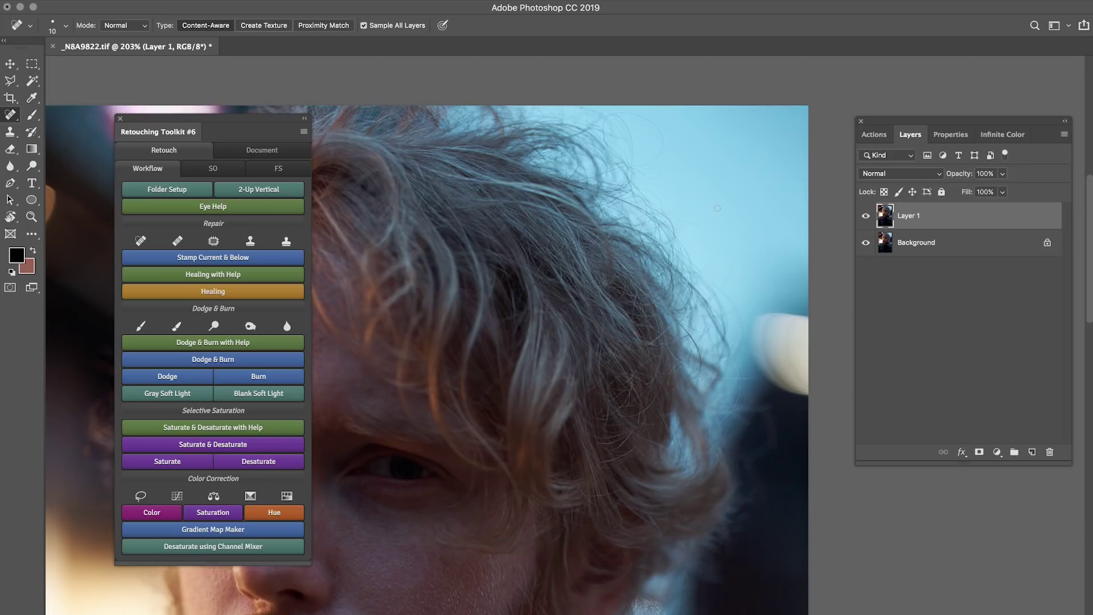
{"action": "key", "text": "ctrl+space"}
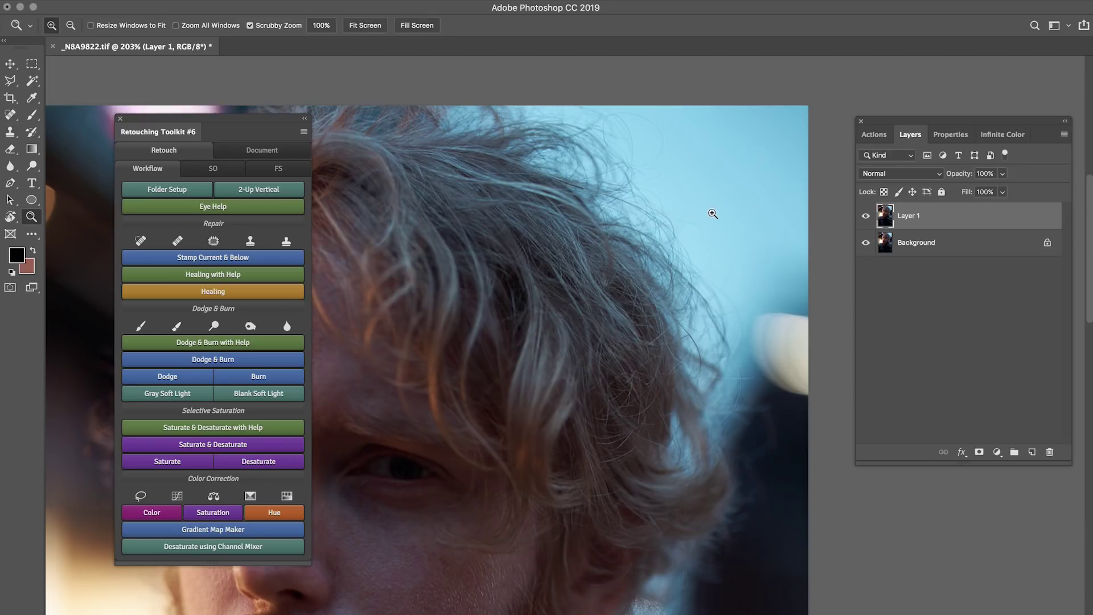
{"action": "left_click_drag", "start_coordinate": [712, 213], "coordinate": [686, 224]}
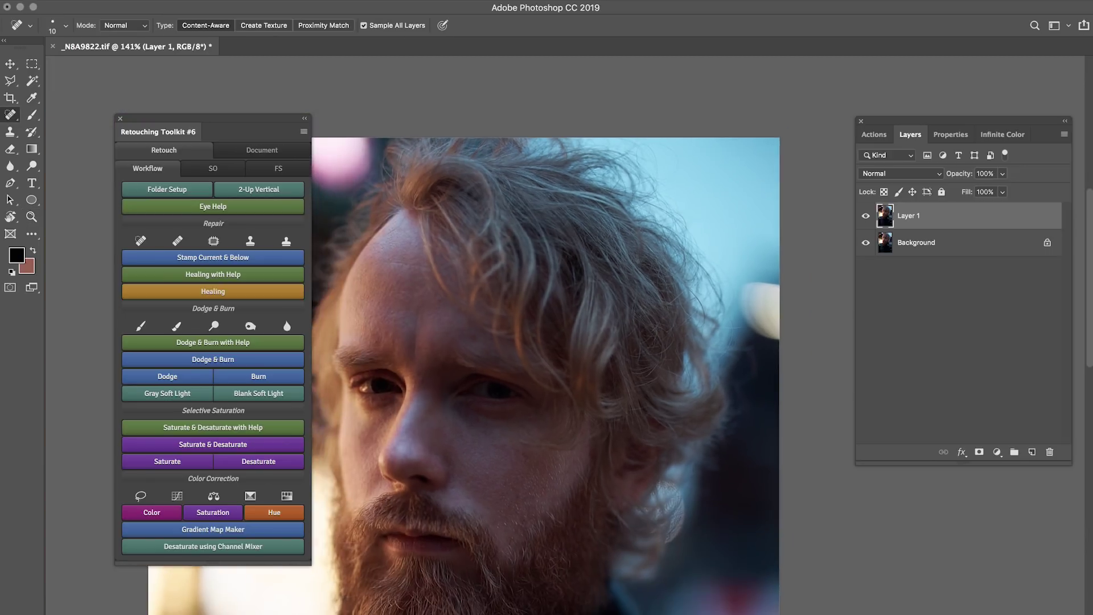
Run Delete Identical Pixels from the toolkit's Document tab and view Layer 1 alone on the hair.
{"action": "left_click", "coordinate": [270, 155]}
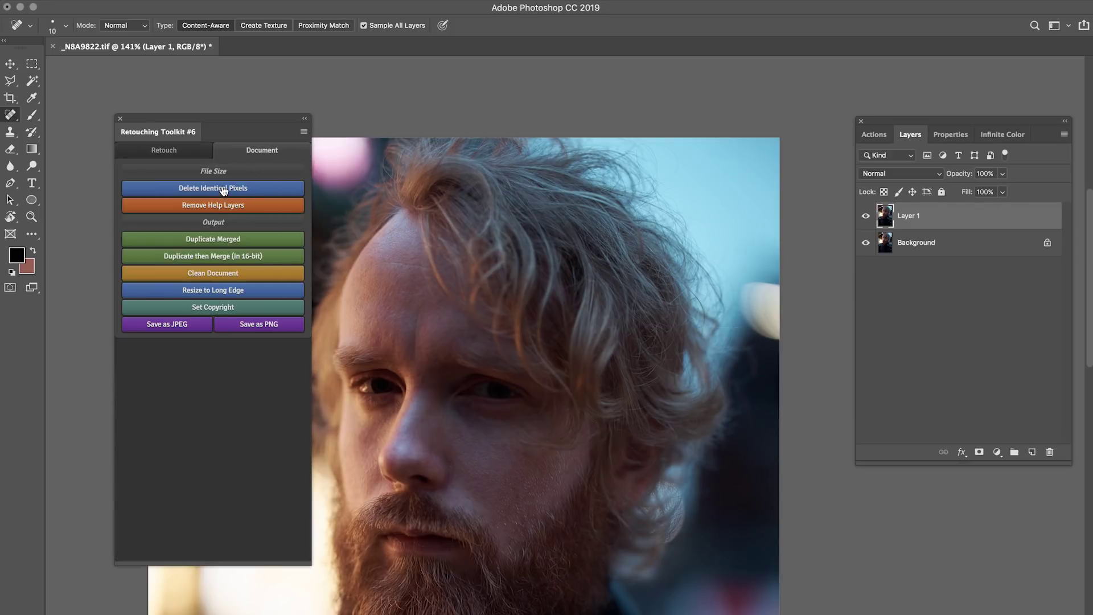
{"action": "left_click", "coordinate": [223, 190]}
{"action": "left_click", "coordinate": [866, 243]}
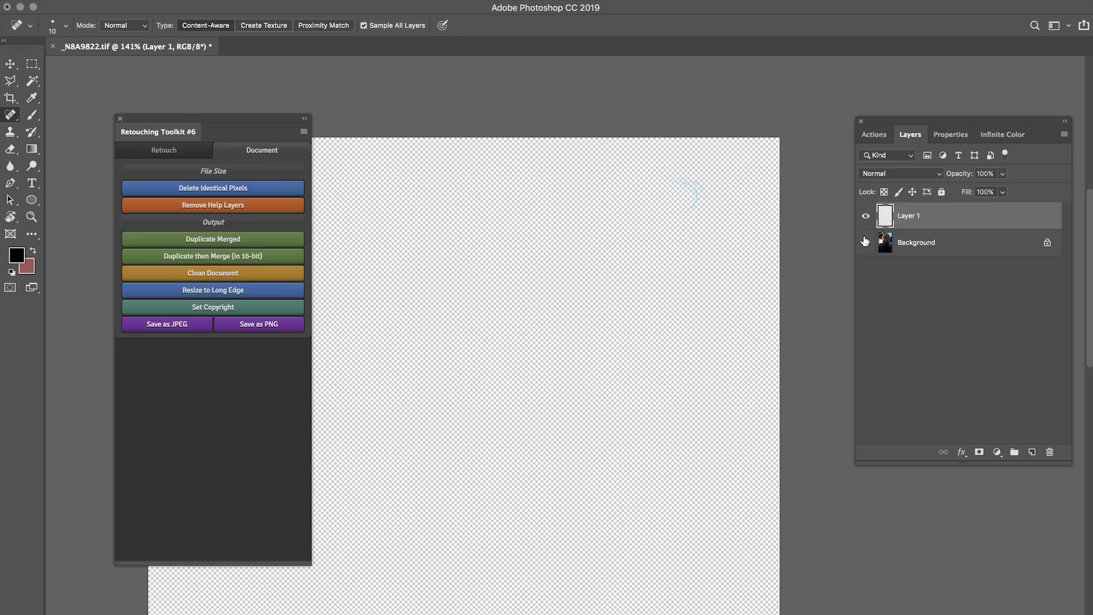
{"action": "key", "text": "z"}
{"action": "left_click_drag", "start_coordinate": [678, 182], "coordinate": [776, 190]}
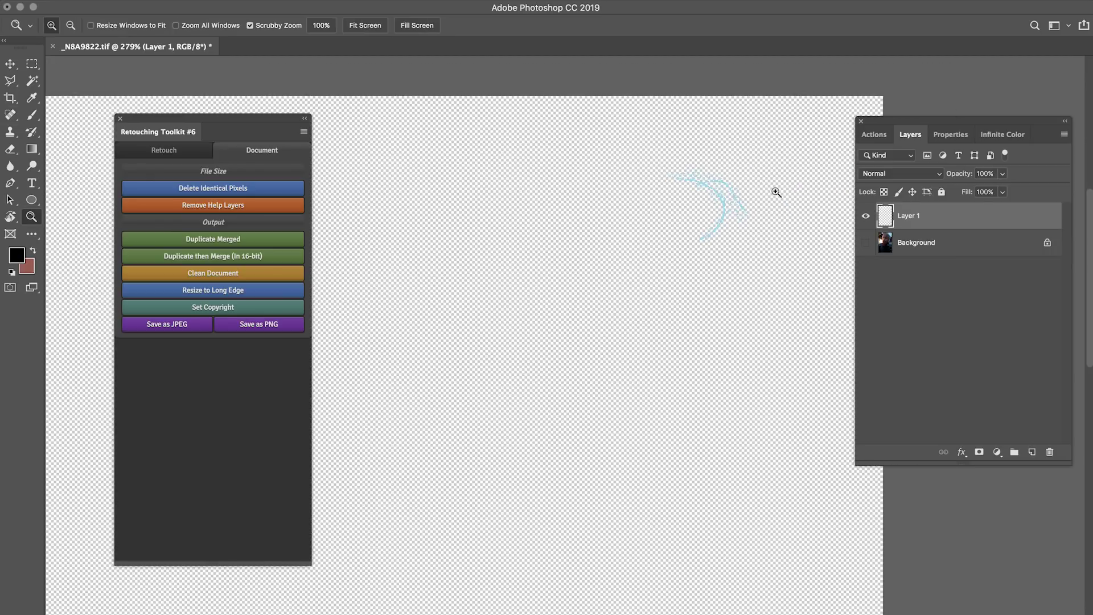
Toggle Layer 1 on and off to check the hair fix, then zoom out to the whole portrait.
{"action": "left_click", "coordinate": [866, 216]}
{"action": "left_click", "coordinate": [866, 242]}
{"action": "left_click", "coordinate": [866, 216]}
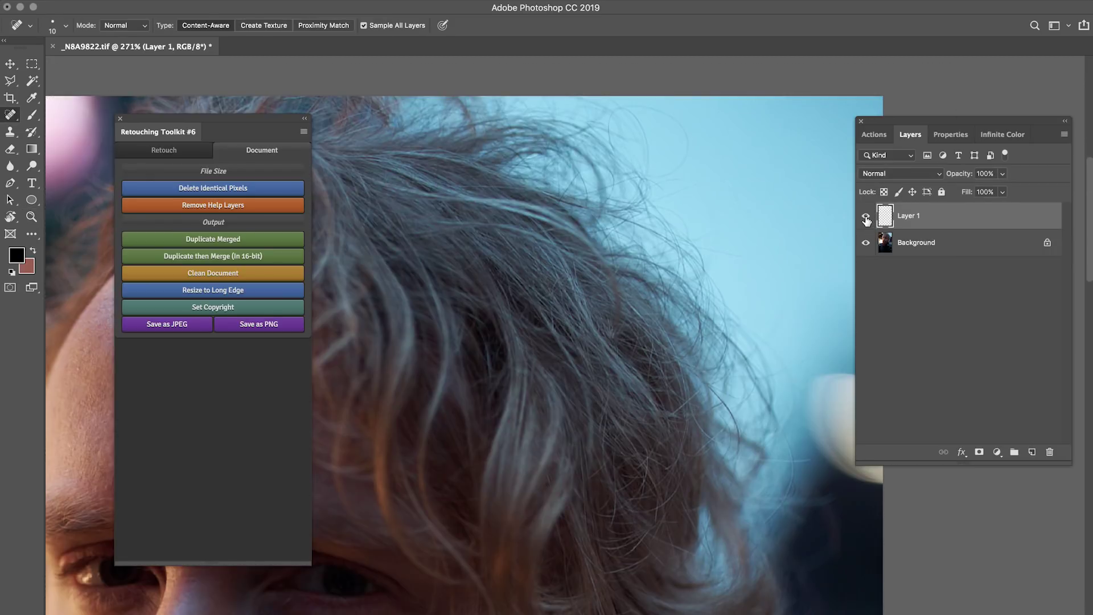
{"action": "left_click", "coordinate": [866, 216]}
{"action": "left_click", "coordinate": [866, 217]}
{"action": "left_click", "coordinate": [866, 216]}
{"action": "left_click", "coordinate": [867, 216]}
{"action": "left_click", "coordinate": [866, 217]}
{"action": "left_click", "coordinate": [866, 217]}
{"action": "left_click", "coordinate": [866, 217]}
{"action": "left_click", "coordinate": [865, 217]}
{"action": "key", "text": "z"}
{"action": "left_click_drag", "start_coordinate": [756, 226], "coordinate": [689, 227]}
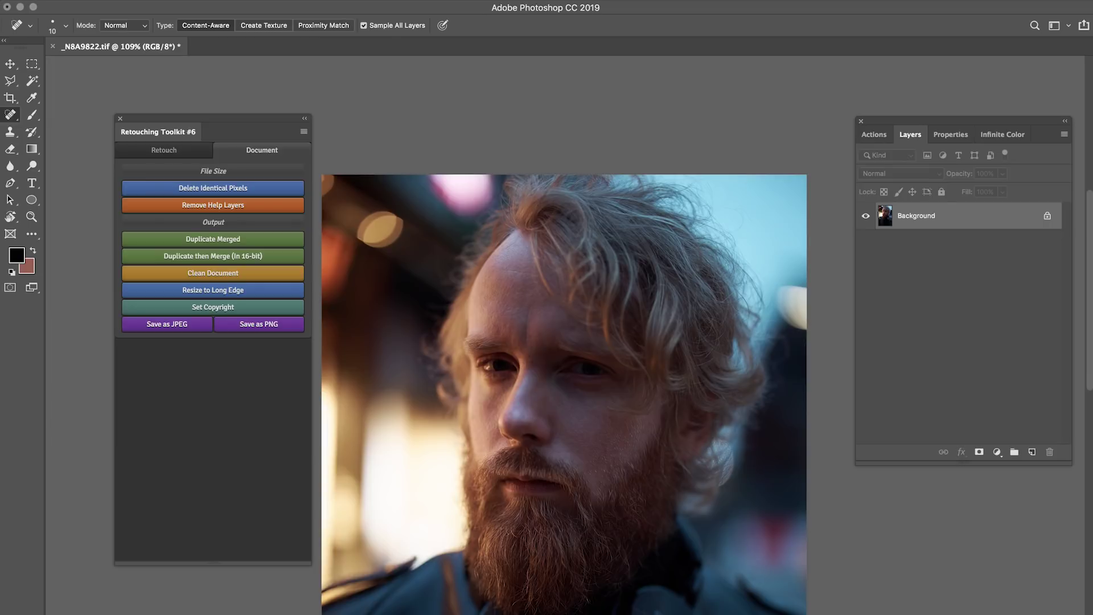
Add the toolkit's Dodge & Burn group, zoom in on the eyes, and shrink the brush to 8.
{"action": "left_click", "coordinate": [174, 151]}
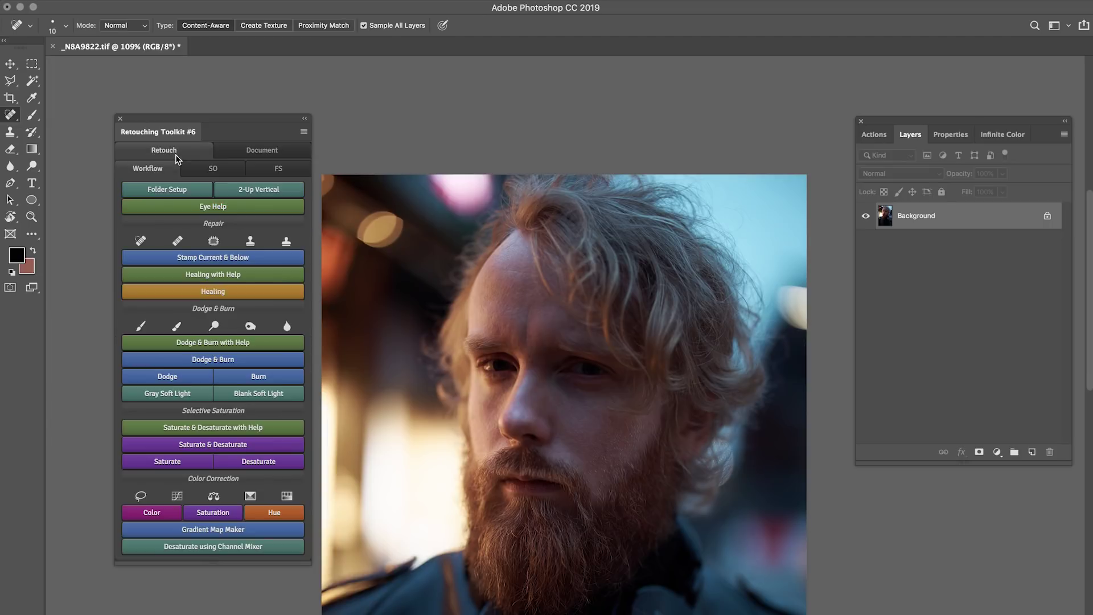
{"action": "left_click", "coordinate": [213, 365]}
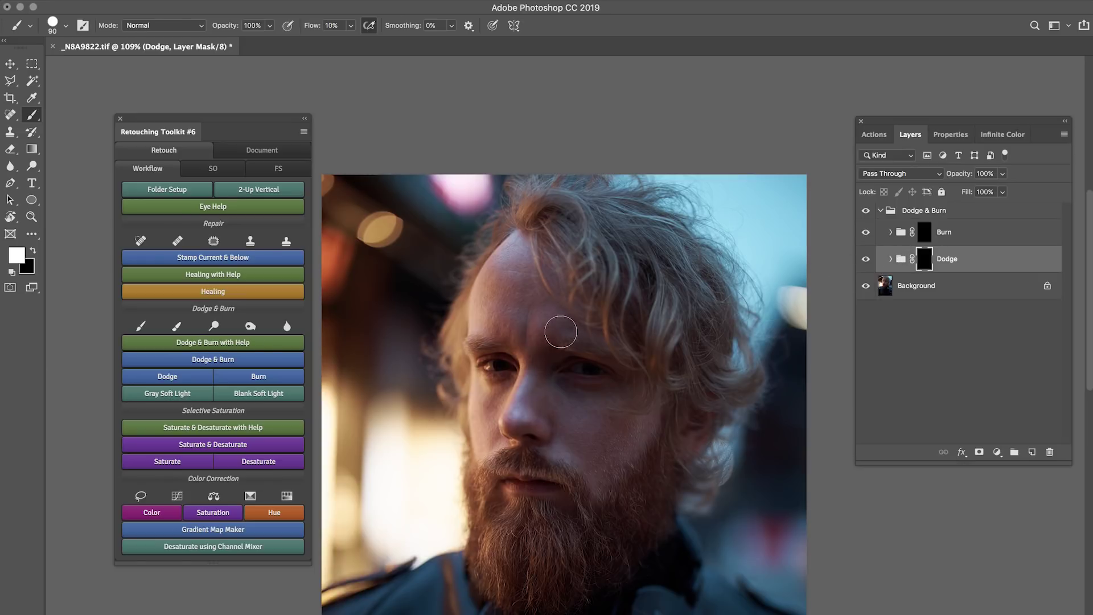
{"action": "key", "text": "z"}
{"action": "mouse_move", "coordinate": [496, 396]}
{"action": "left_mouse_down"}
{"action": "mouse_move", "coordinate": [529, 382]}
{"action": "mouse_move", "coordinate": [522, 359]}
{"action": "left_mouse_up"}
{"action": "key", "text": "b"}
{"action": "key", "text": "bracketleft"}
{"action": "key", "text": "bracketleft"}
{"action": "key", "text": "bracketleft"}
{"action": "key", "text": "bracketleft"}
{"action": "key", "text": "bracketleft"}
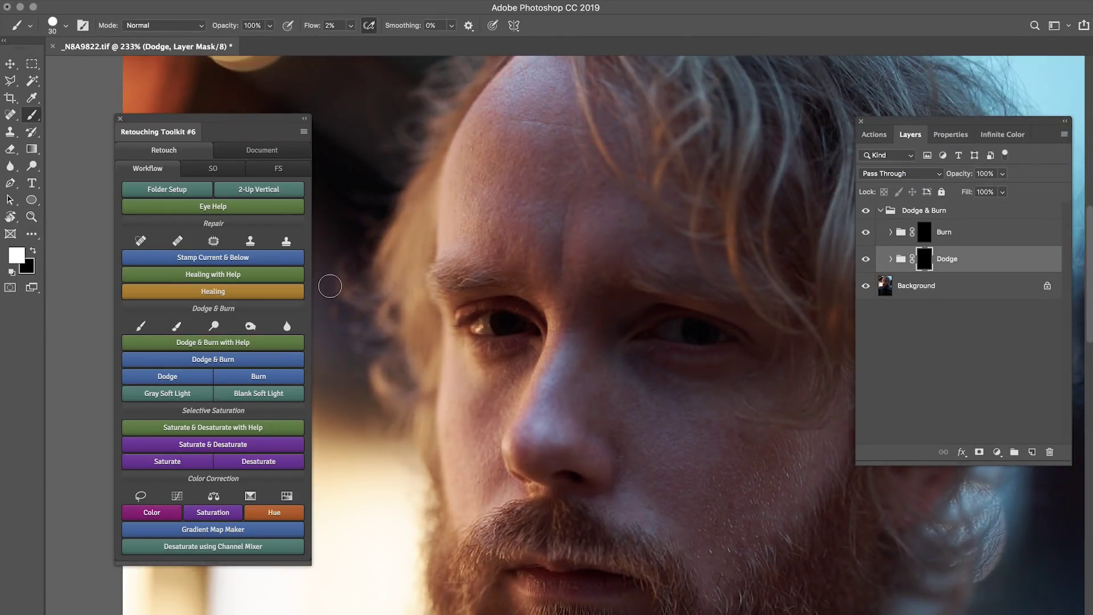
{"action": "key", "text": "bracketleft"}
{"action": "key", "text": "bracketleft"}
{"action": "key", "text": "bracketleft"}
{"action": "key", "text": "bracketleft"}
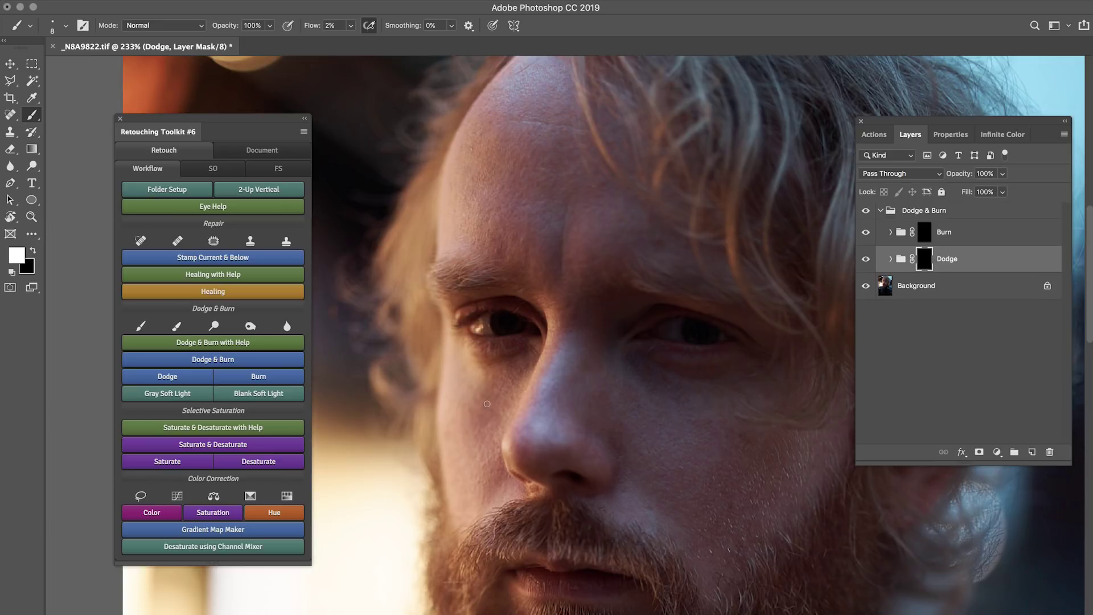
Switch to black on the Dodge mask, compare the lightening, recentre on the eyes and beard, and enlarge the brush to 10.
{"action": "key", "text": "x"}
{"action": "left_click", "coordinate": [861, 259]}
{"action": "left_click", "coordinate": [861, 259]}
{"action": "left_click_drag", "start_coordinate": [643, 333], "coordinate": [530, 235]}
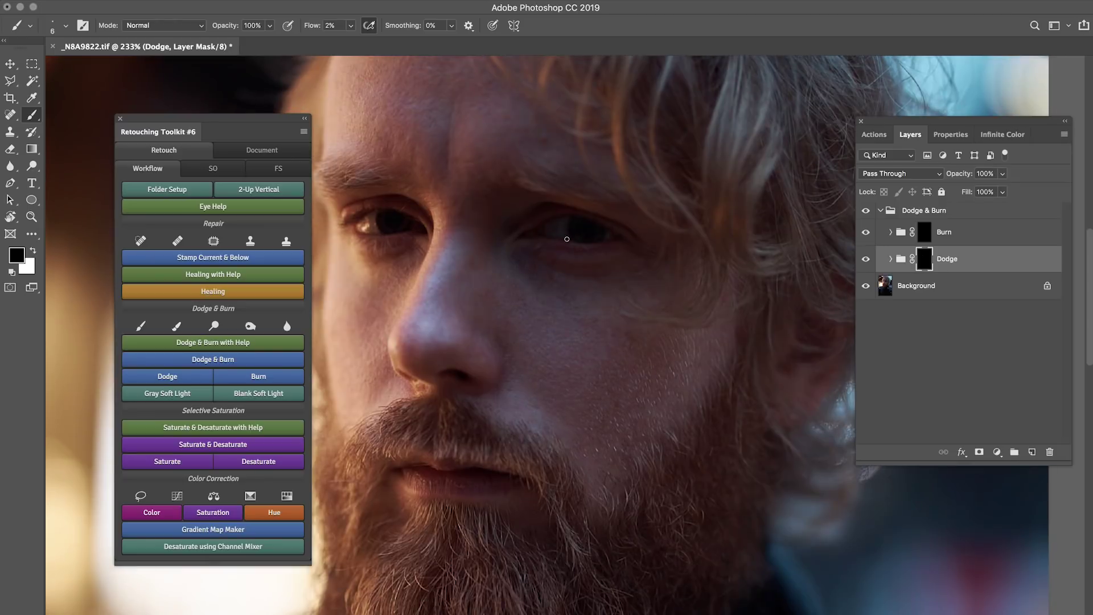
{"action": "key", "text": "bracketright"}
{"action": "left_click", "coordinate": [891, 260]}
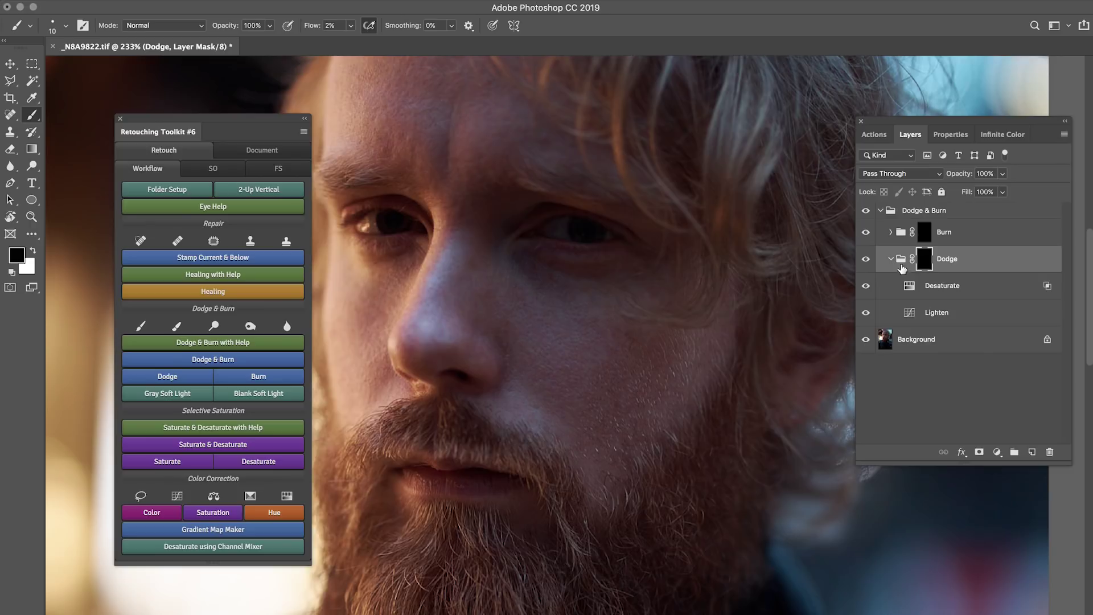
{"action": "left_click", "coordinate": [911, 316]}
{"action": "double_click", "coordinate": [911, 317]}
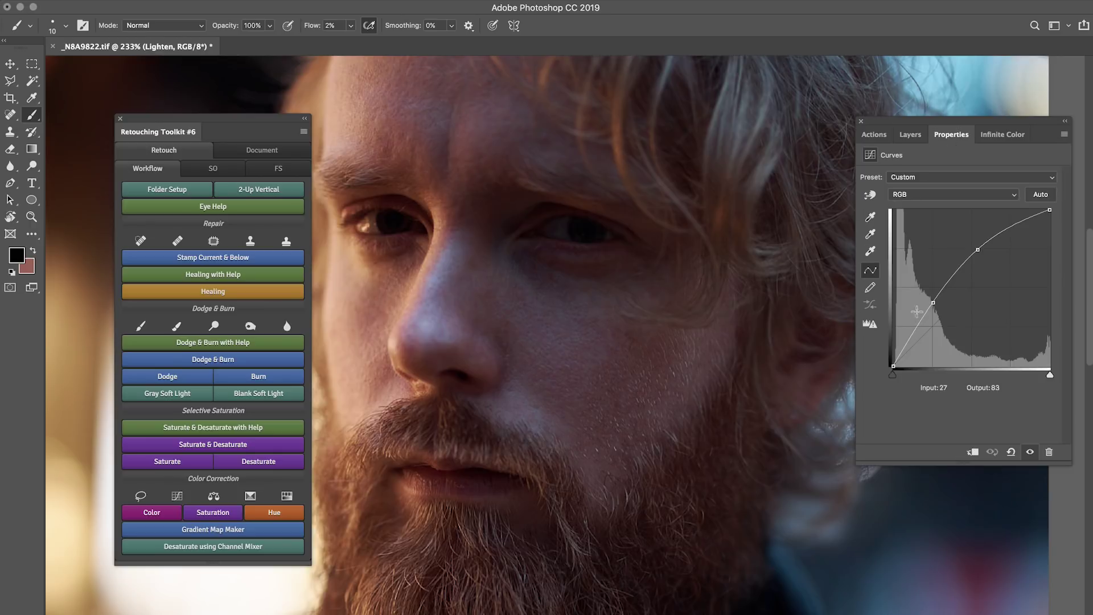
{"action": "left_click", "coordinate": [913, 138]}
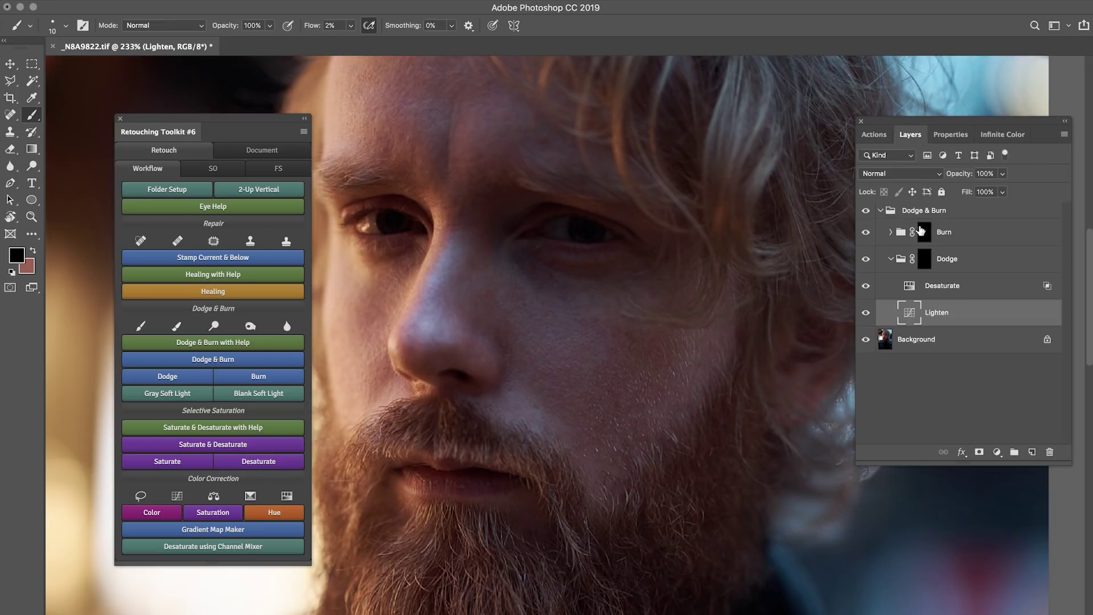
{"action": "left_click", "coordinate": [892, 259]}
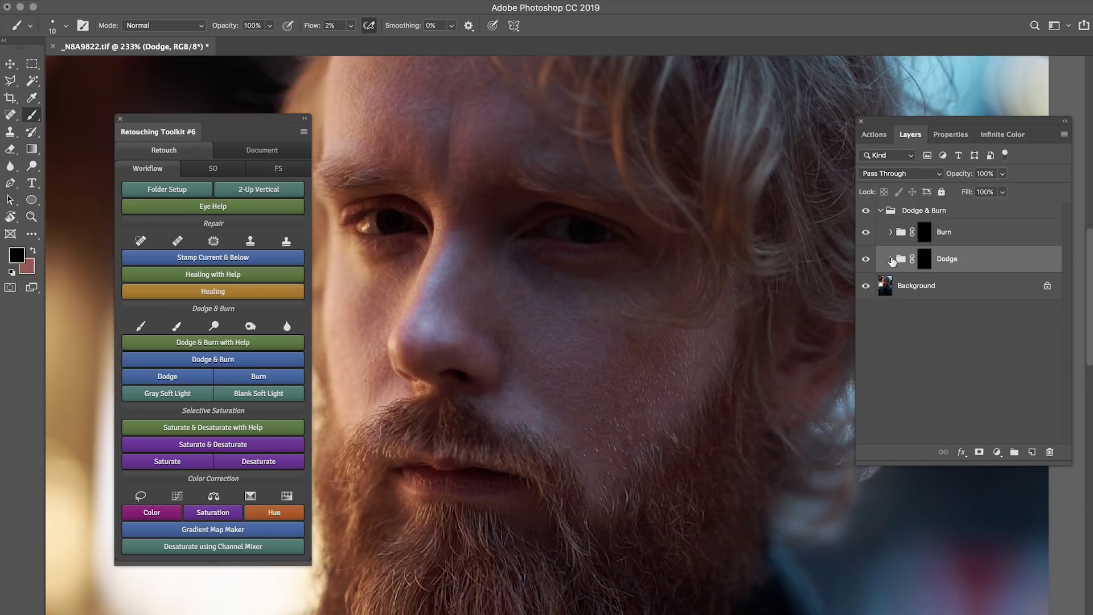
{"action": "left_click", "coordinate": [925, 259]}
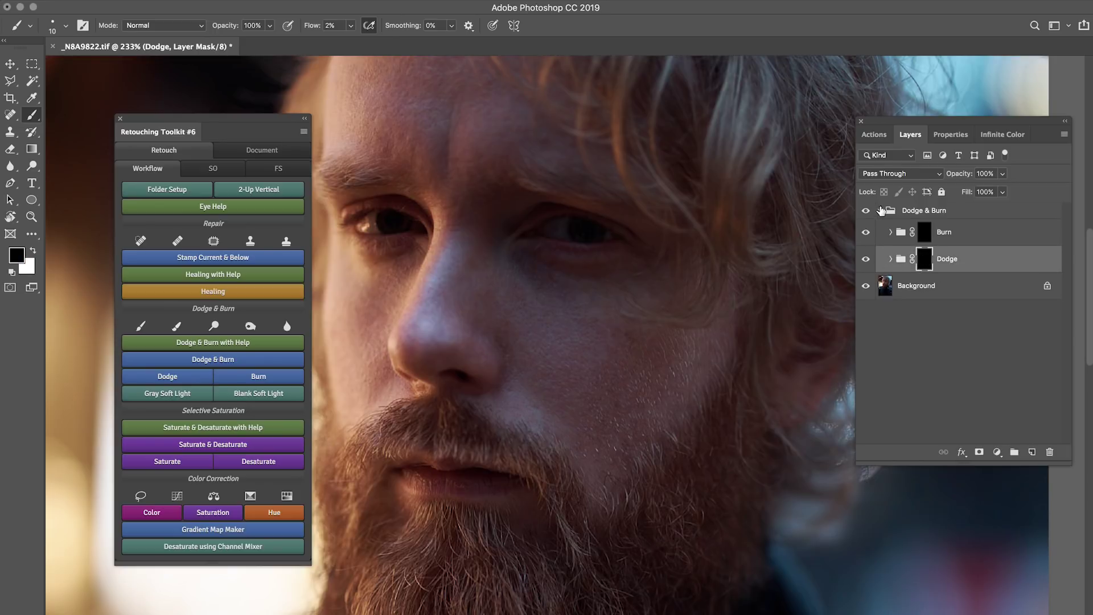
{"action": "left_click", "coordinate": [895, 213]}
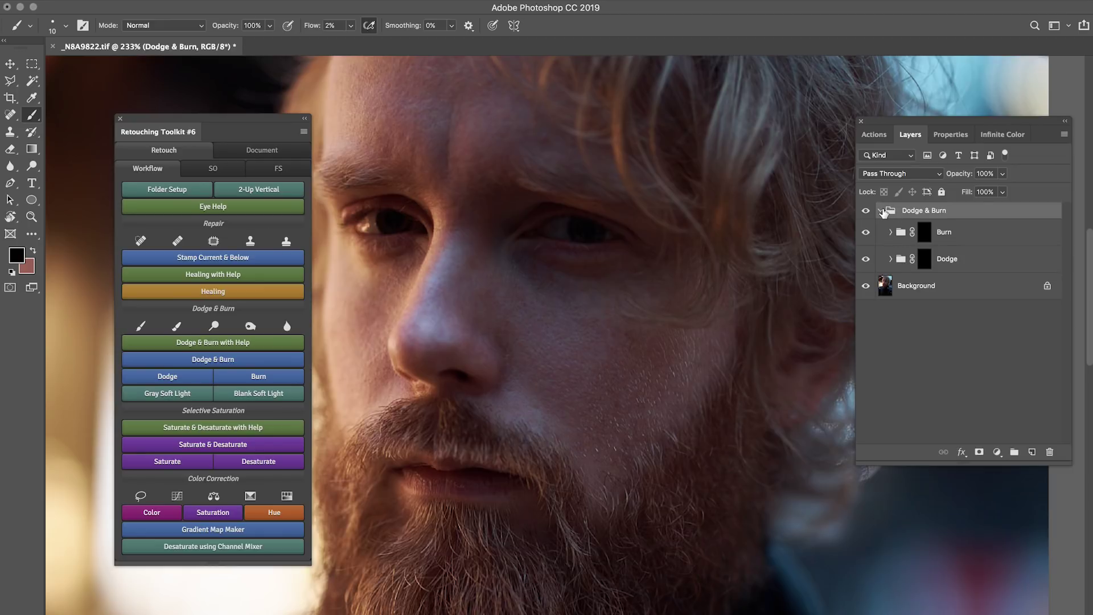
{"action": "left_click", "coordinate": [881, 211]}
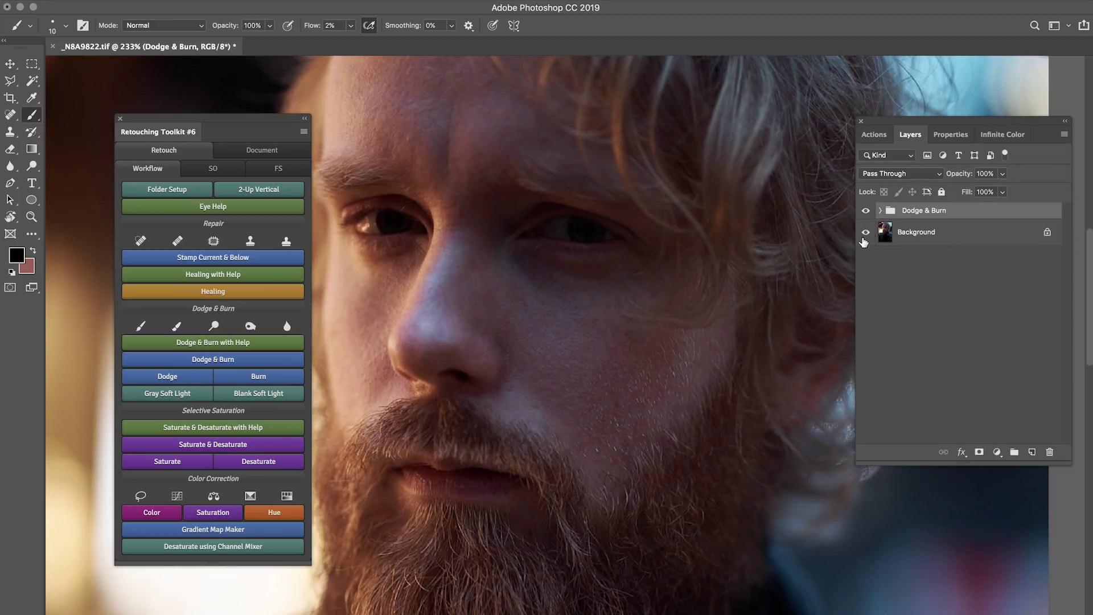
{"action": "left_click", "coordinate": [881, 211]}
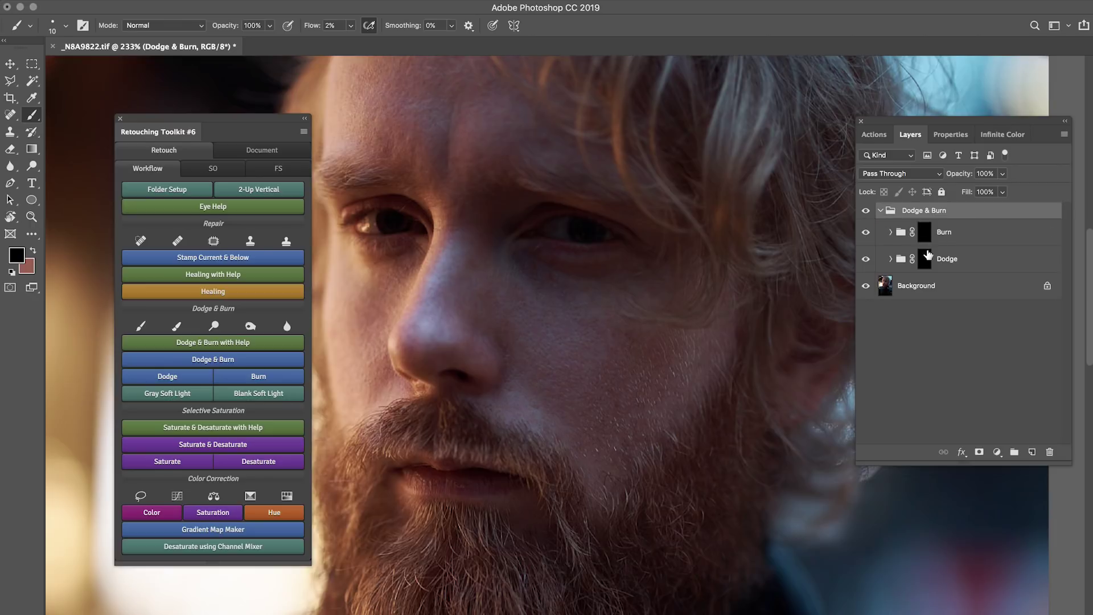
{"action": "left_click", "coordinate": [898, 266]}
Set a larger white dodge brush with 10% flow and 0% hardness.
{"action": "key", "text": "bracketright"}
{"action": "key", "text": "bracketright"}
{"action": "key", "text": "bracketright"}
{"action": "key", "text": "bracketright"}
{"action": "key", "text": "bracketright"}
{"action": "key", "text": "bracketright"}
{"action": "key", "text": "bracketright"}
{"action": "key", "text": "bracketright"}
{"action": "key", "text": "bracketright"}
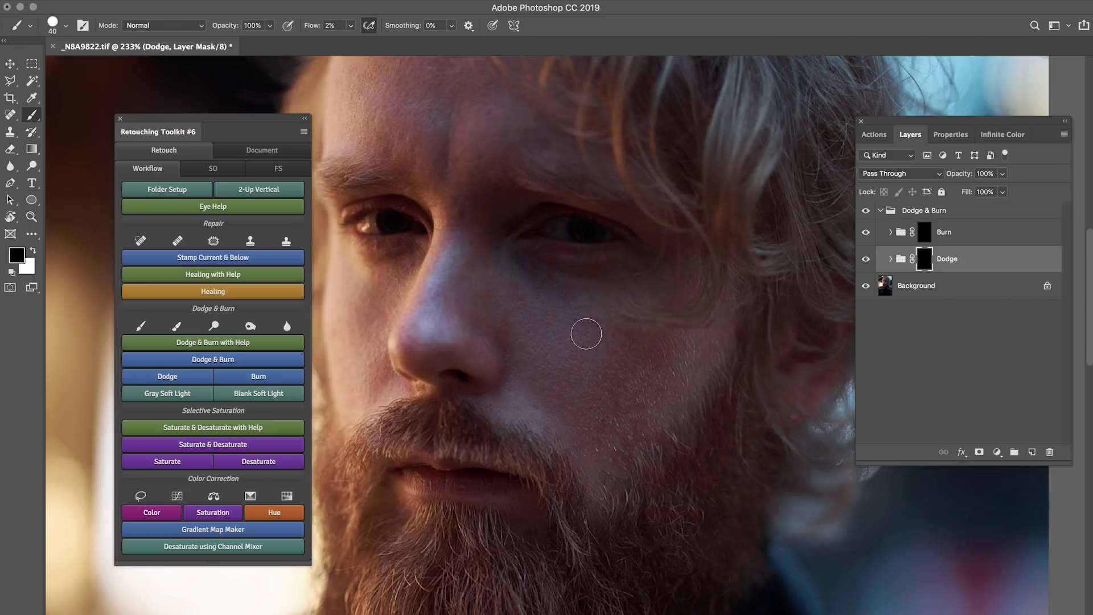
{"action": "key", "text": "bracketright"}
{"action": "key", "text": "bracketright"}
{"action": "key", "text": "bracketright"}
{"action": "key", "text": "x"}
{"action": "key", "text": "shift+1"}
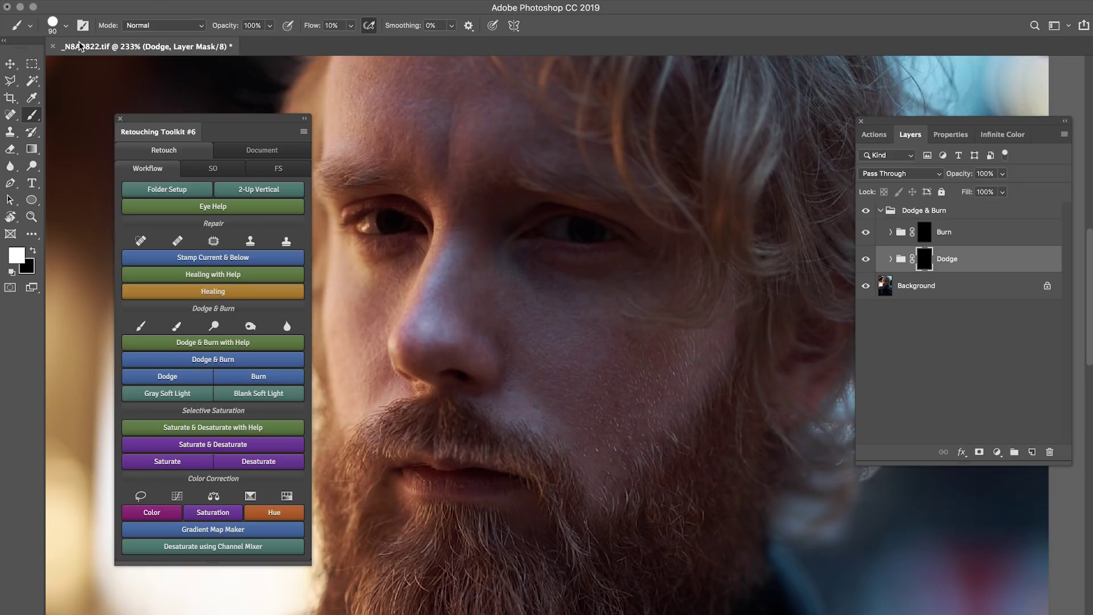
{"action": "left_click", "coordinate": [68, 27]}
{"action": "left_click", "coordinate": [76, 96]}
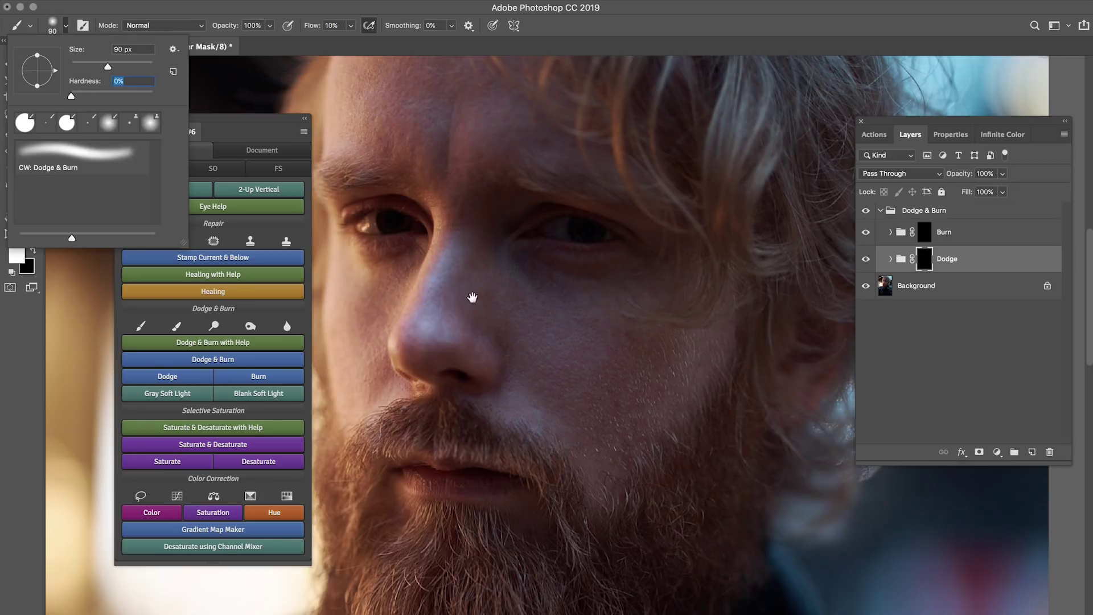
Paint brightening strokes over the forehead and nose bridge, enlarging the brush for the hair.
{"action": "mouse_move", "coordinate": [471, 298]}
{"action": "left_mouse_down"}
{"action": "mouse_move", "coordinate": [468, 329]}
{"action": "mouse_move", "coordinate": [402, 365]}
{"action": "mouse_move", "coordinate": [399, 393]}
{"action": "mouse_move", "coordinate": [387, 364]}
{"action": "mouse_move", "coordinate": [426, 307]}
{"action": "left_mouse_up"}
{"action": "left_click_drag", "start_coordinate": [450, 151], "coordinate": [439, 312]}
{"action": "key", "text": "bracketright"}
{"action": "key", "text": "bracketright"}
{"action": "mouse_move", "coordinate": [364, 290]}
{"action": "left_mouse_down"}
{"action": "mouse_move", "coordinate": [416, 199]}
{"action": "mouse_move", "coordinate": [387, 336]}
{"action": "left_mouse_up"}
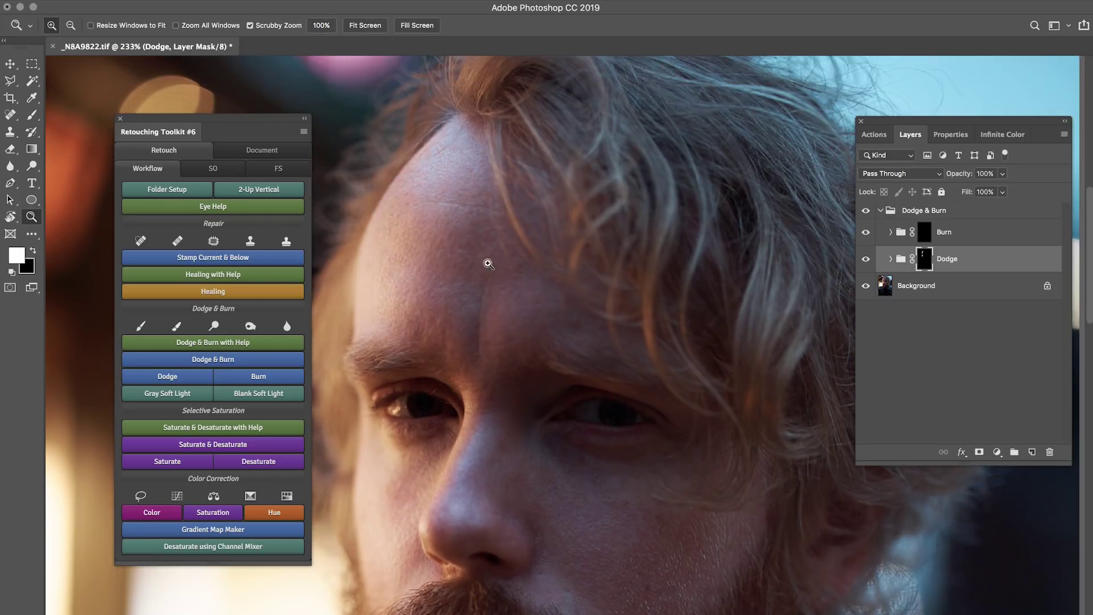
{"action": "scroll", "coordinate": [488, 256], "scroll_direction": "down", "scroll_amount": 3}
{"action": "mouse_move", "coordinate": [480, 379]}
{"action": "left_mouse_down"}
{"action": "mouse_move", "coordinate": [473, 387]}
{"action": "mouse_move", "coordinate": [484, 350]}
{"action": "left_mouse_up"}
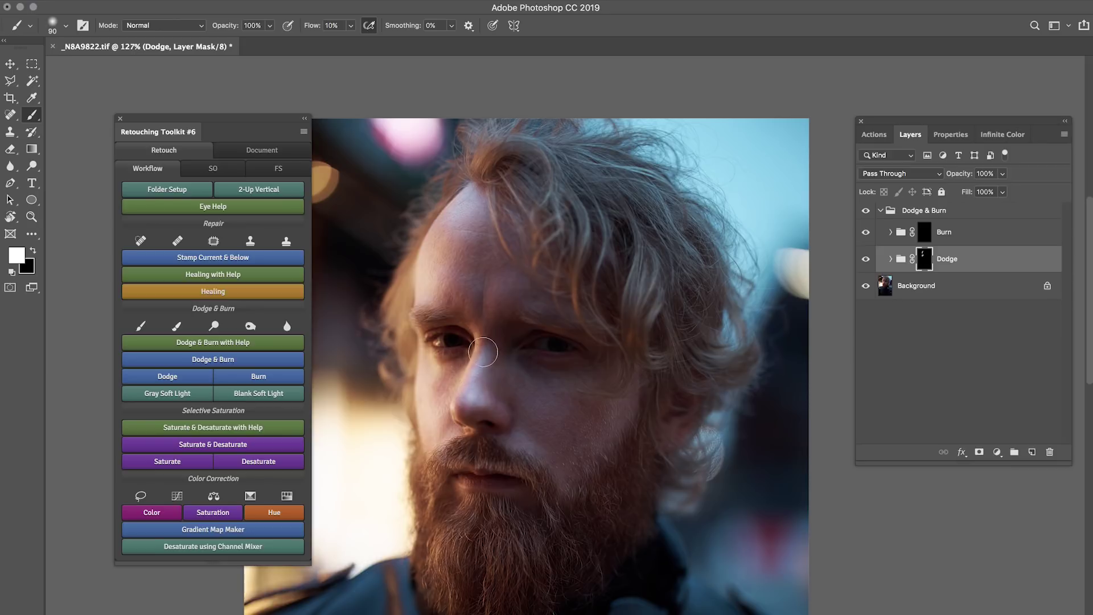
{"action": "key", "text": "bracketright"}
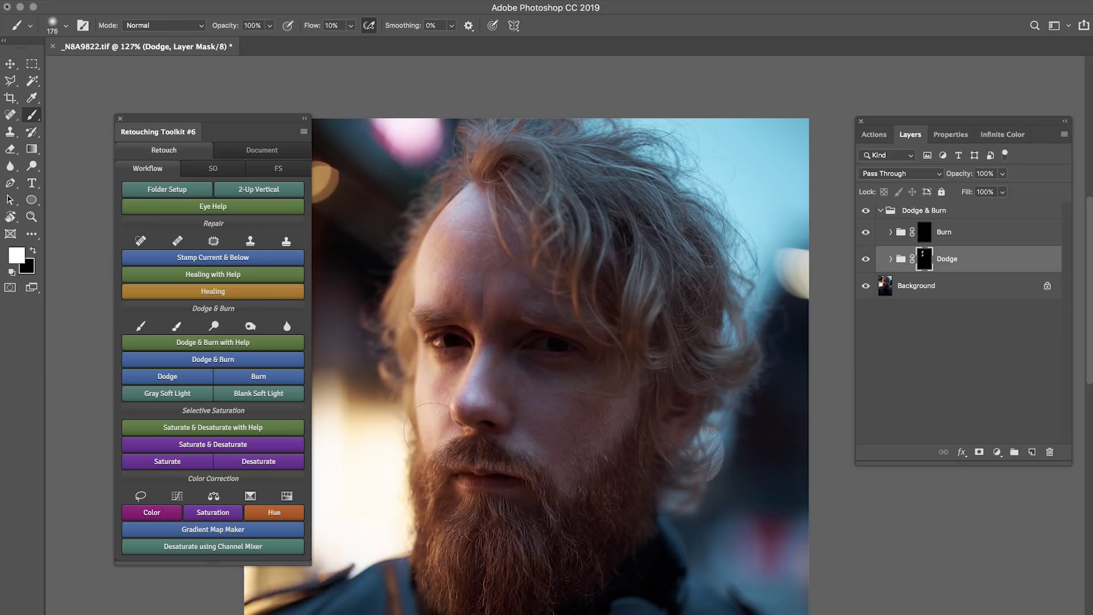
{"action": "key", "text": "bracketright"}
{"action": "key", "text": "bracketright"}
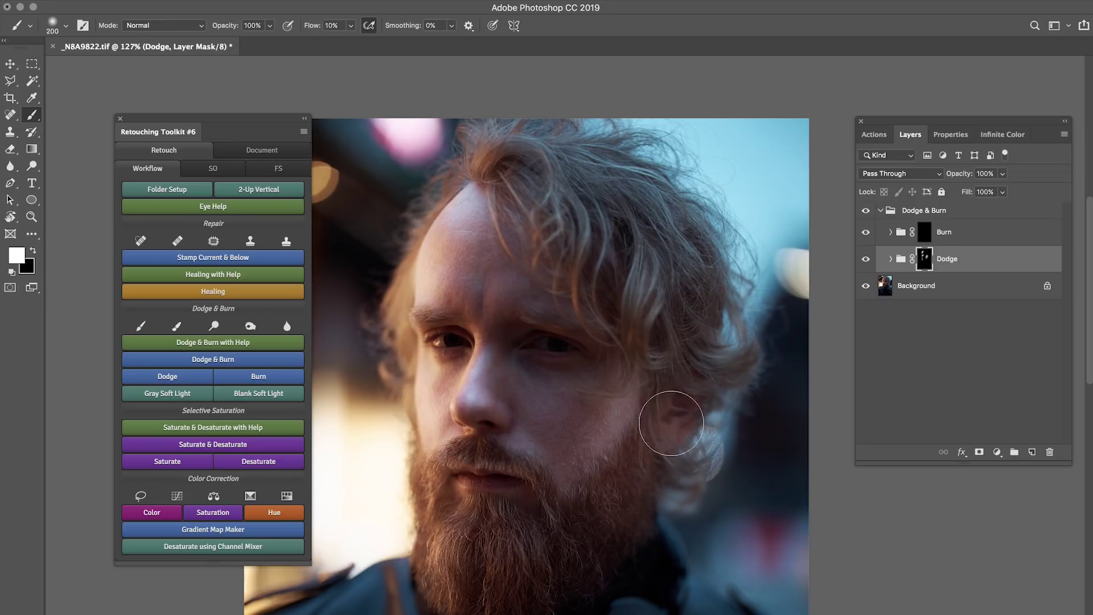
{"action": "key", "text": "bracketright"}
{"action": "key", "text": "bracketright"}
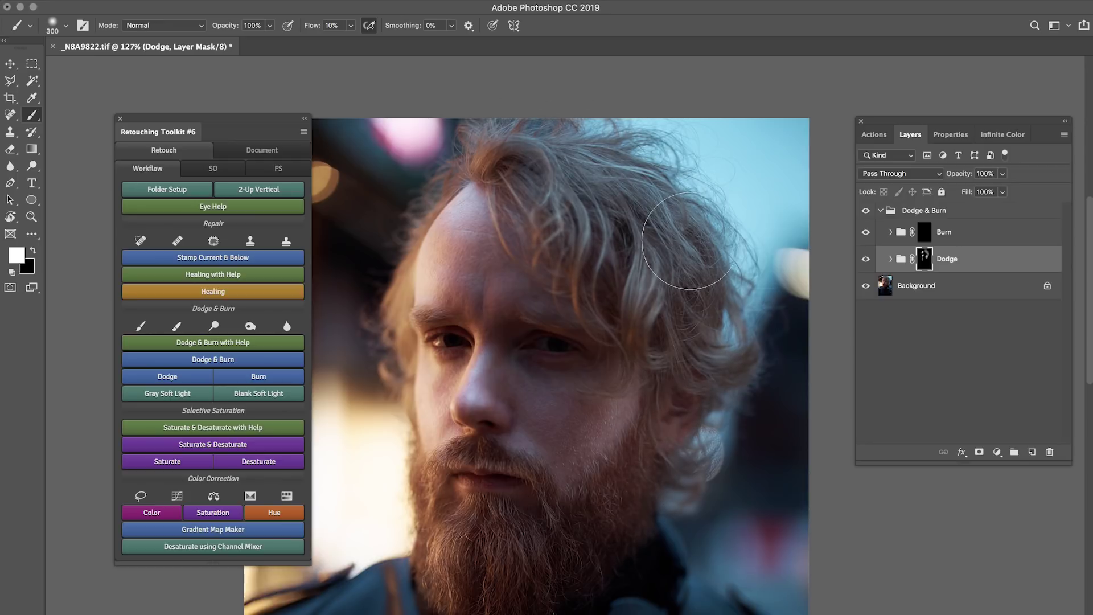
Toggle the dodging off and on to compare, then zoom out to the whole portrait.
{"action": "left_click", "coordinate": [866, 259]}
{"action": "left_click", "coordinate": [866, 259]}
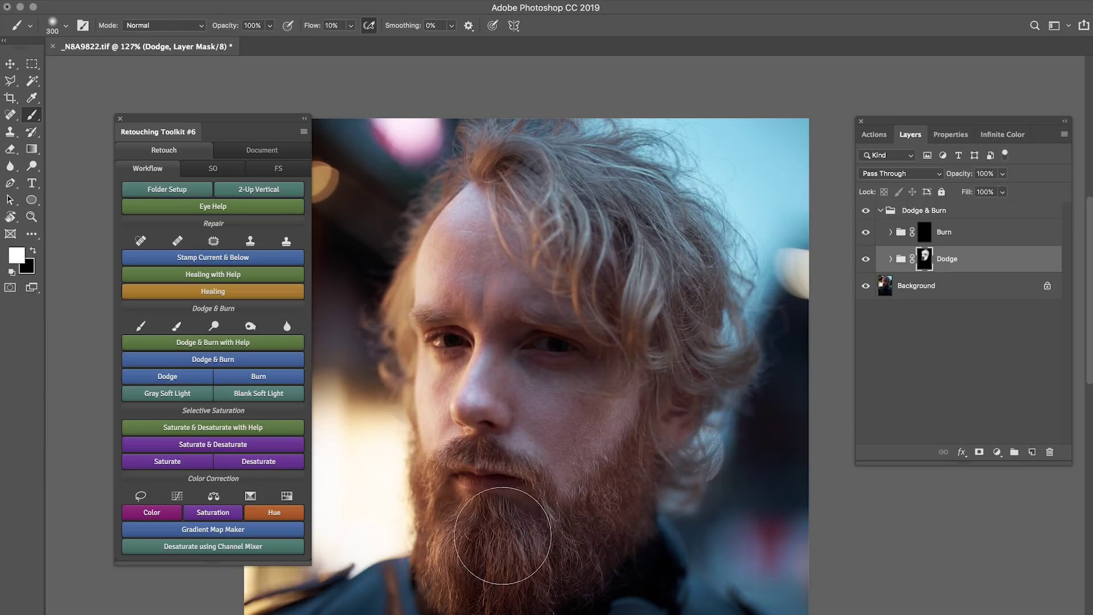
{"action": "left_click", "coordinate": [866, 259]}
{"action": "left_click", "coordinate": [866, 258]}
{"action": "key", "text": "z"}
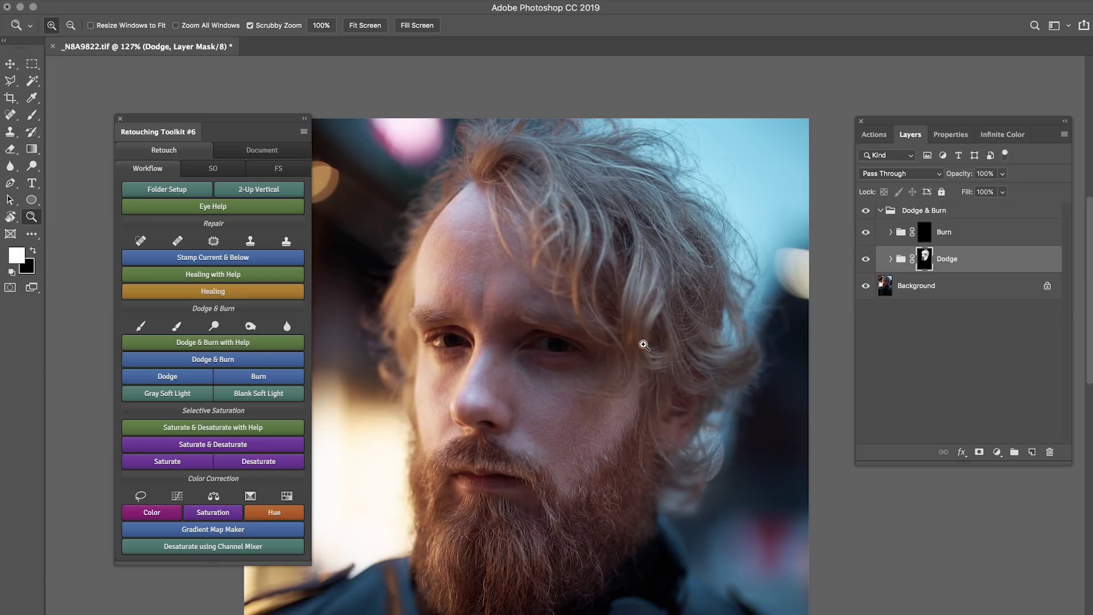
{"action": "left_click_drag", "start_coordinate": [663, 330], "coordinate": [639, 346]}
Merge the Dodge & Burn group and add the Eye Help (QC) check layers, expanded.
{"action": "key", "text": "b"}
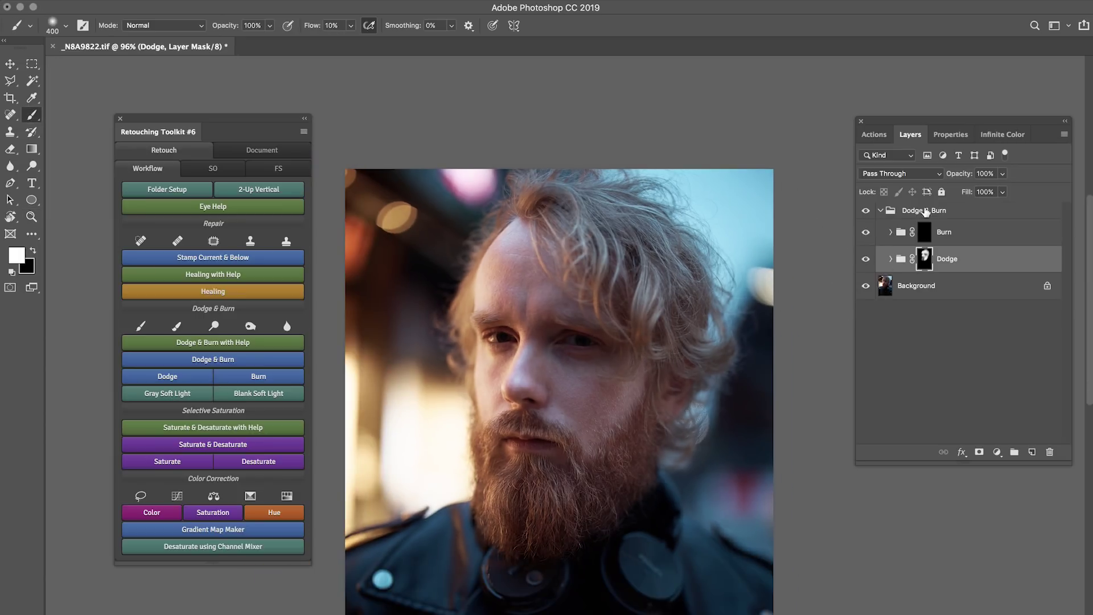
{"action": "left_click", "coordinate": [934, 211]}
{"action": "key", "text": "Delete"}
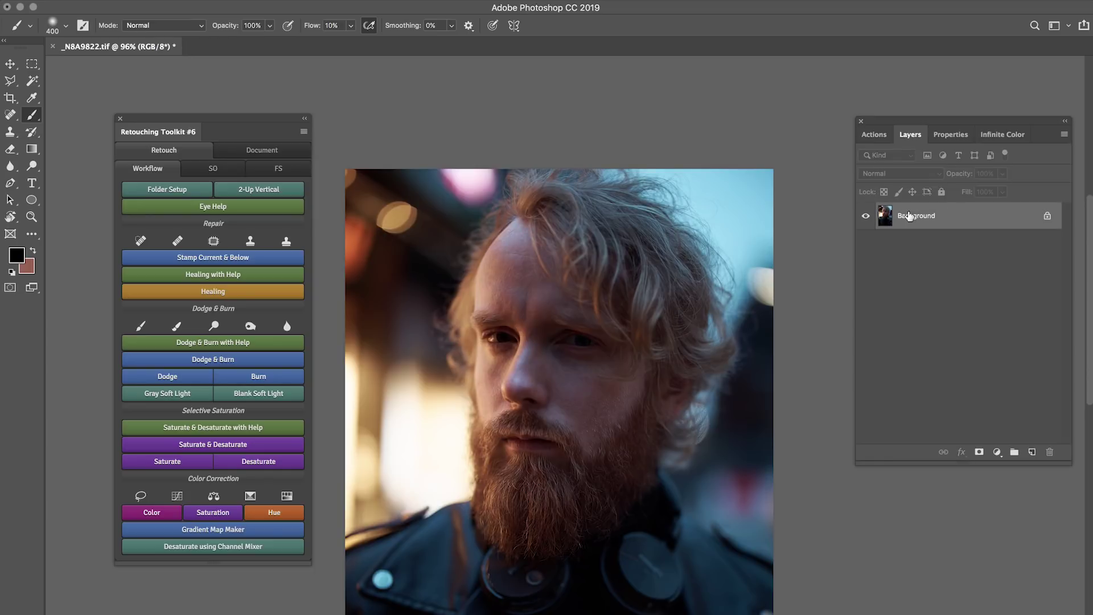
{"action": "left_click", "coordinate": [220, 210]}
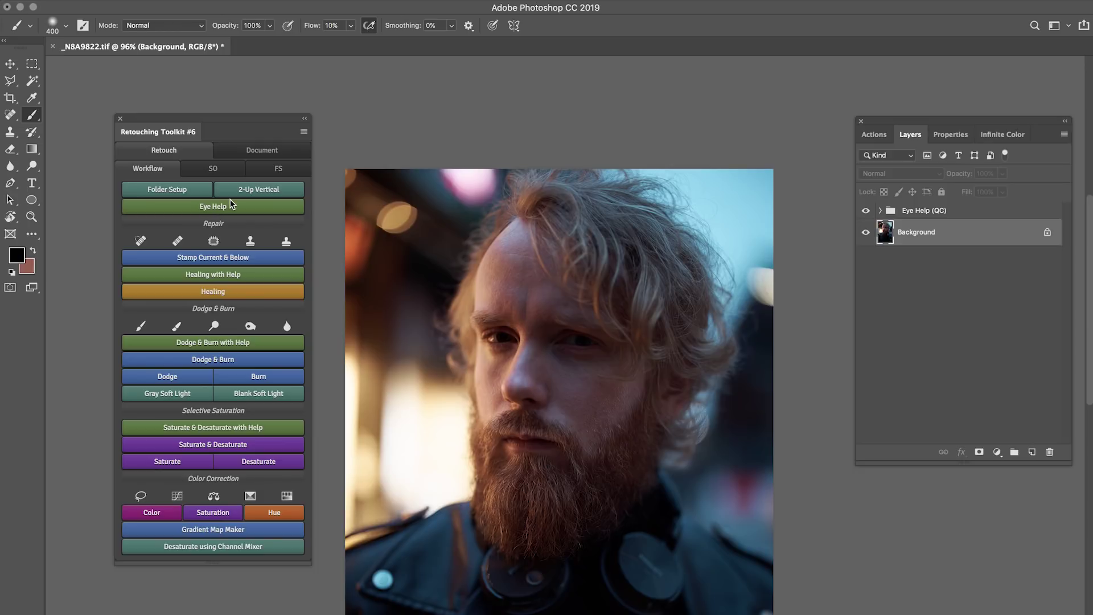
{"action": "left_click", "coordinate": [881, 211]}
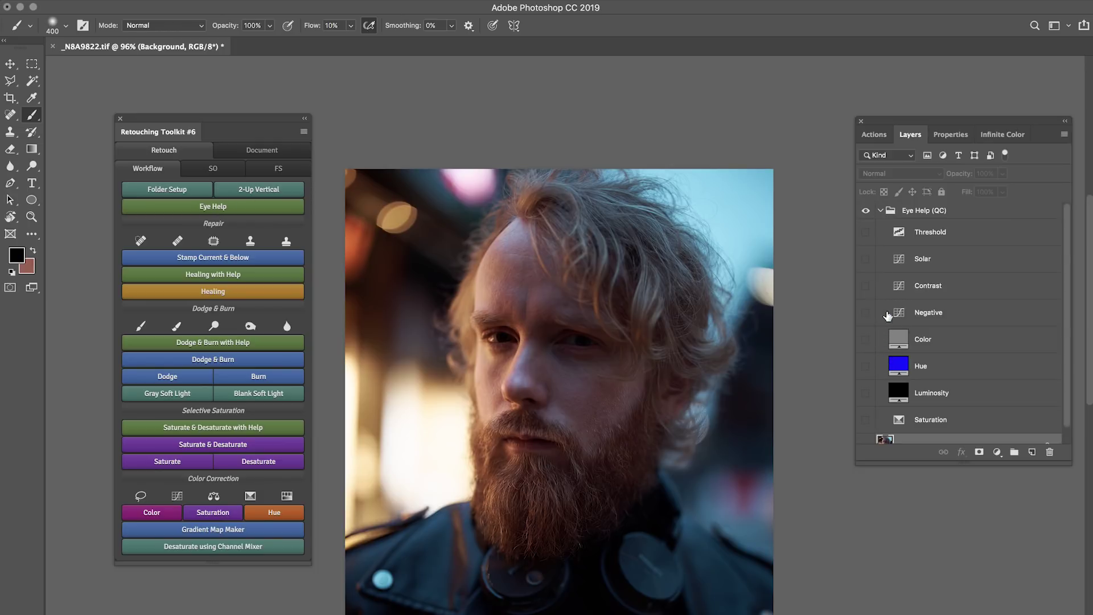
Review the portrait under the Luminosity and Saturation check views, toggling Saturation repeatedly to compare.
{"action": "left_click", "coordinate": [865, 393]}
{"action": "left_click", "coordinate": [866, 393]}
{"action": "left_click", "coordinate": [866, 419]}
{"action": "left_click", "coordinate": [866, 420]}
{"action": "left_click", "coordinate": [865, 420]}
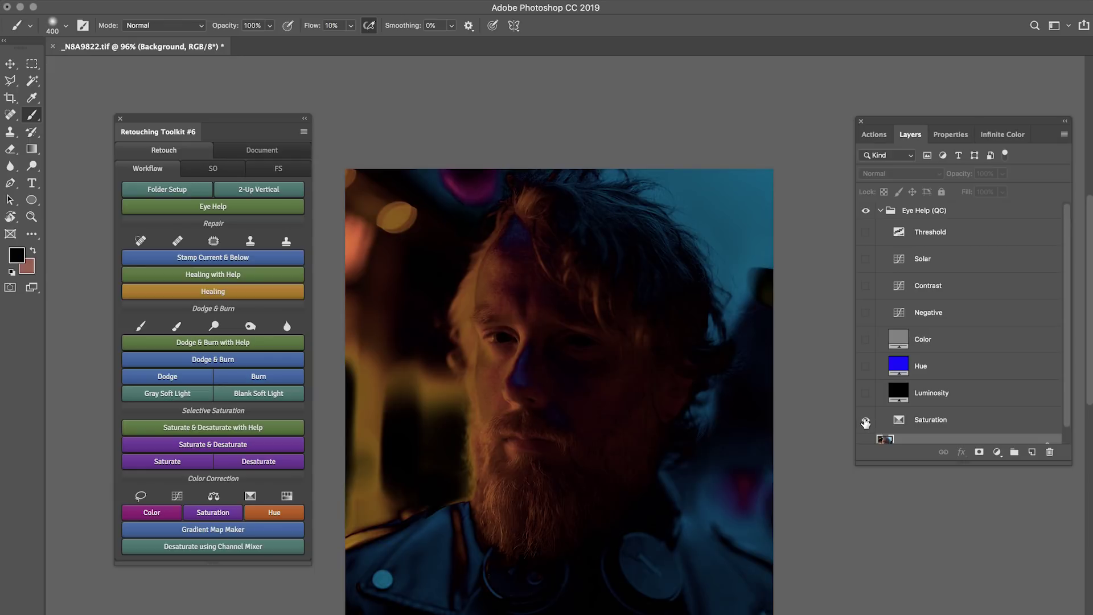
{"action": "left_click", "coordinate": [865, 420]}
{"action": "left_click", "coordinate": [865, 420]}
{"action": "left_click", "coordinate": [865, 420]}
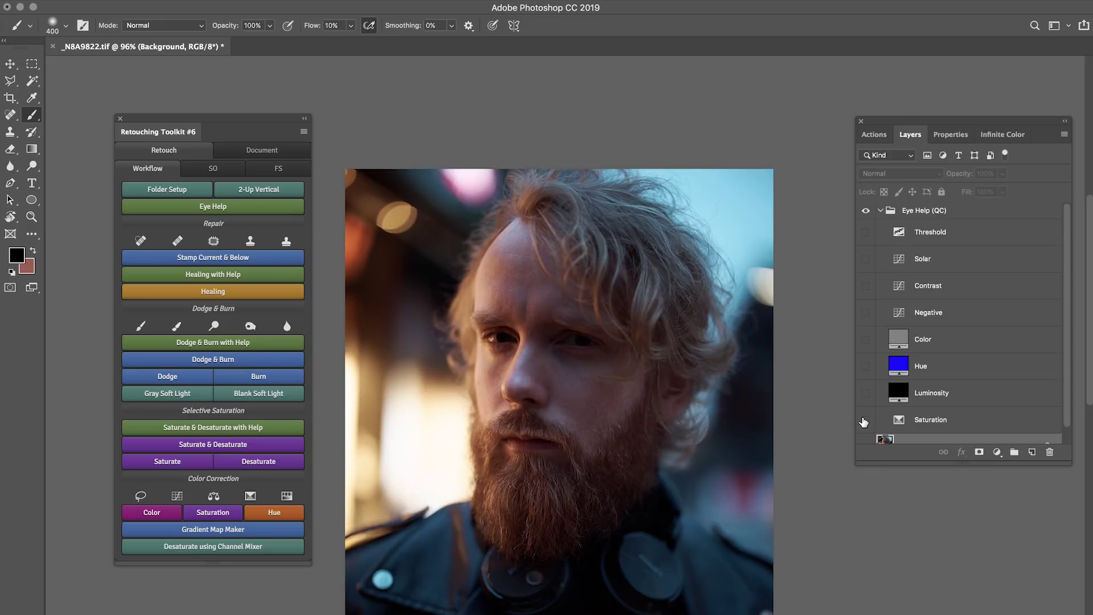
{"action": "left_click", "coordinate": [866, 420]}
{"action": "left_click", "coordinate": [865, 420]}
{"action": "left_click", "coordinate": [865, 420]}
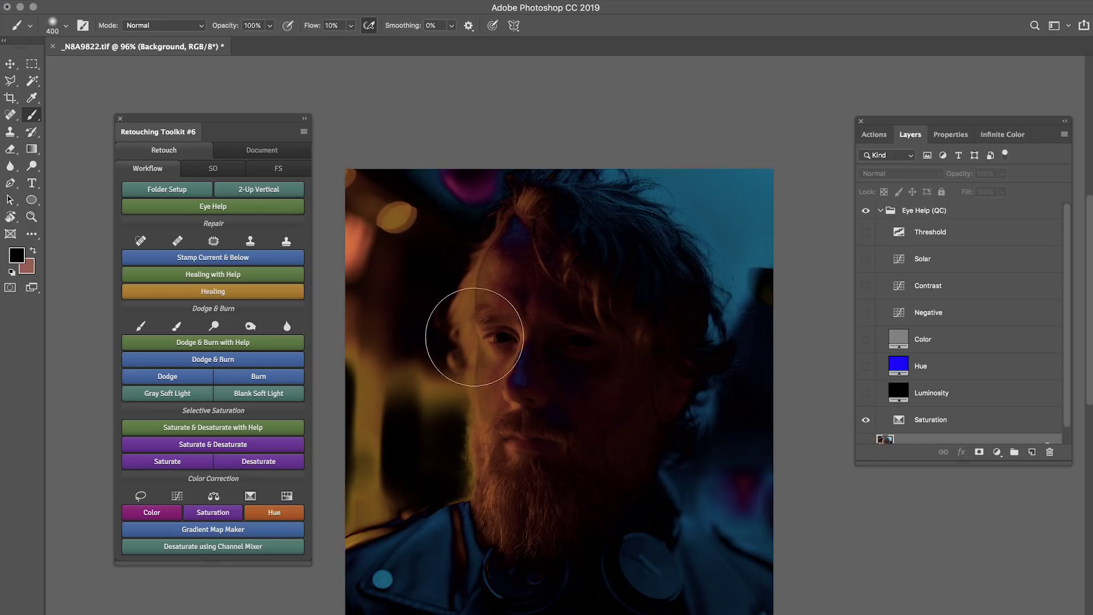
{"action": "key", "text": "bracketleft"}
{"action": "key", "text": "bracketleft"}
{"action": "key", "text": "bracketleft"}
{"action": "key", "text": "bracketleft"}
{"action": "key", "text": "bracketleft"}
{"action": "key", "text": "bracketleft"}
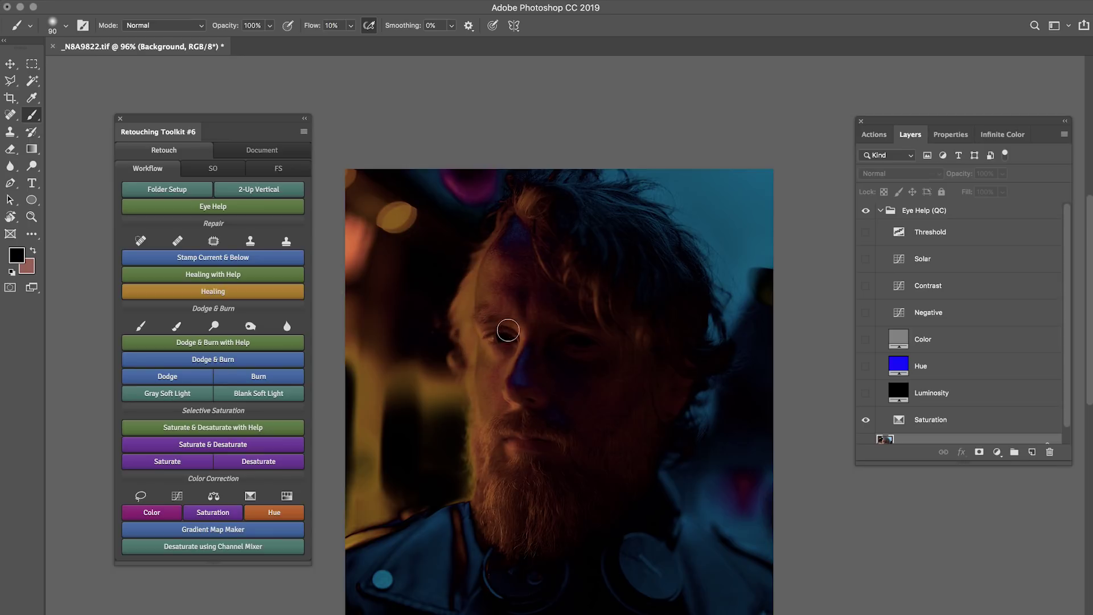
{"action": "left_click", "coordinate": [867, 421]}
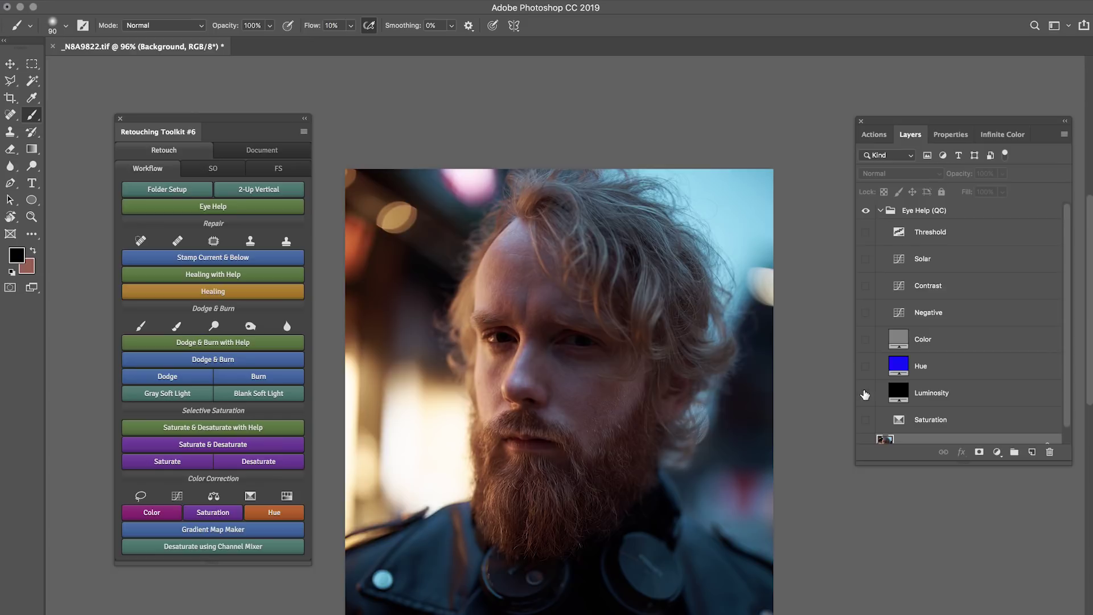
{"action": "left_click", "coordinate": [867, 422]}
{"action": "left_click", "coordinate": [866, 422]}
{"action": "left_click", "coordinate": [867, 422]}
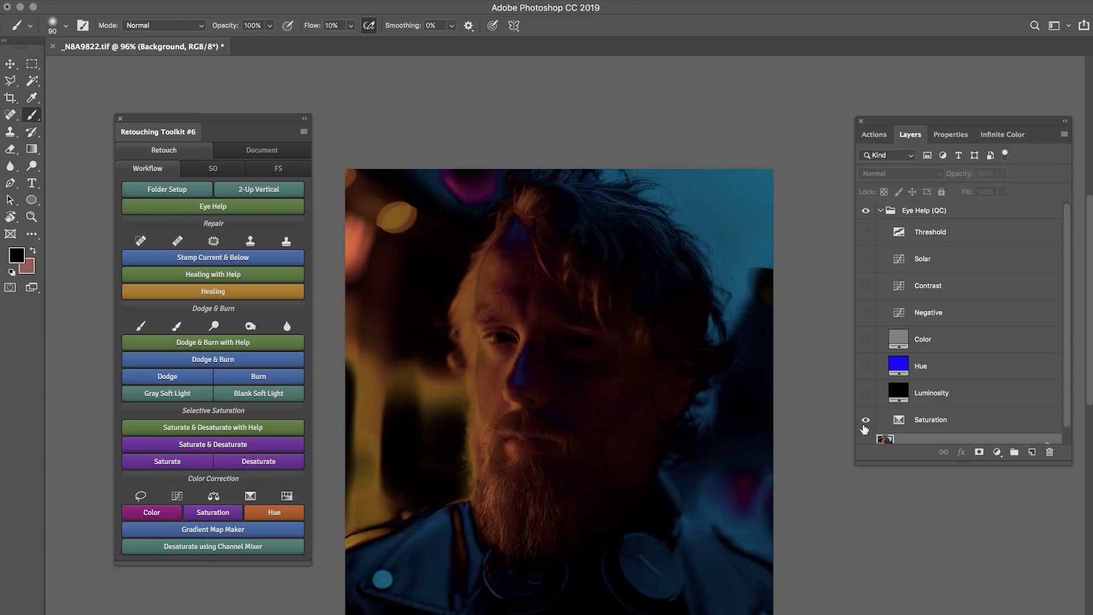
{"action": "left_click", "coordinate": [866, 422]}
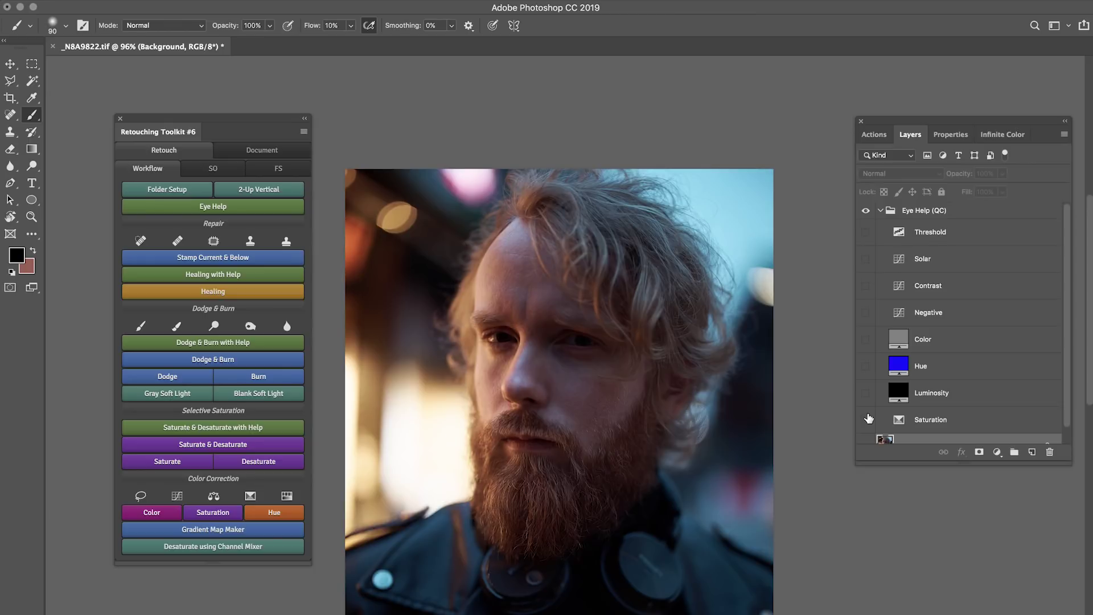
Zoom in on the face and inspect the nose under the Hue check view.
{"action": "left_click", "coordinate": [866, 368]}
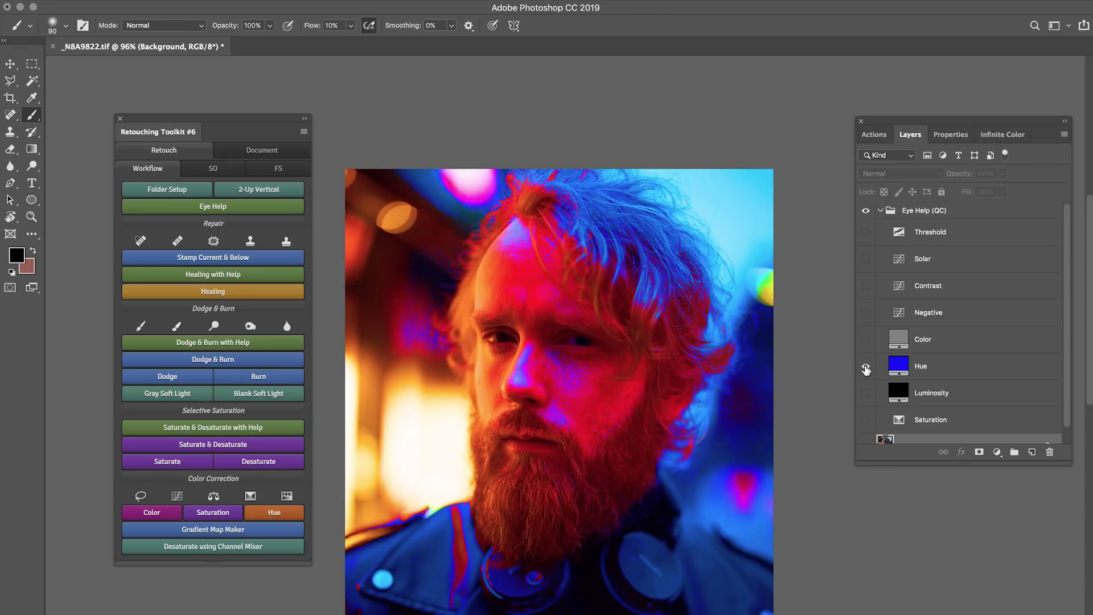
{"action": "left_click", "coordinate": [866, 366]}
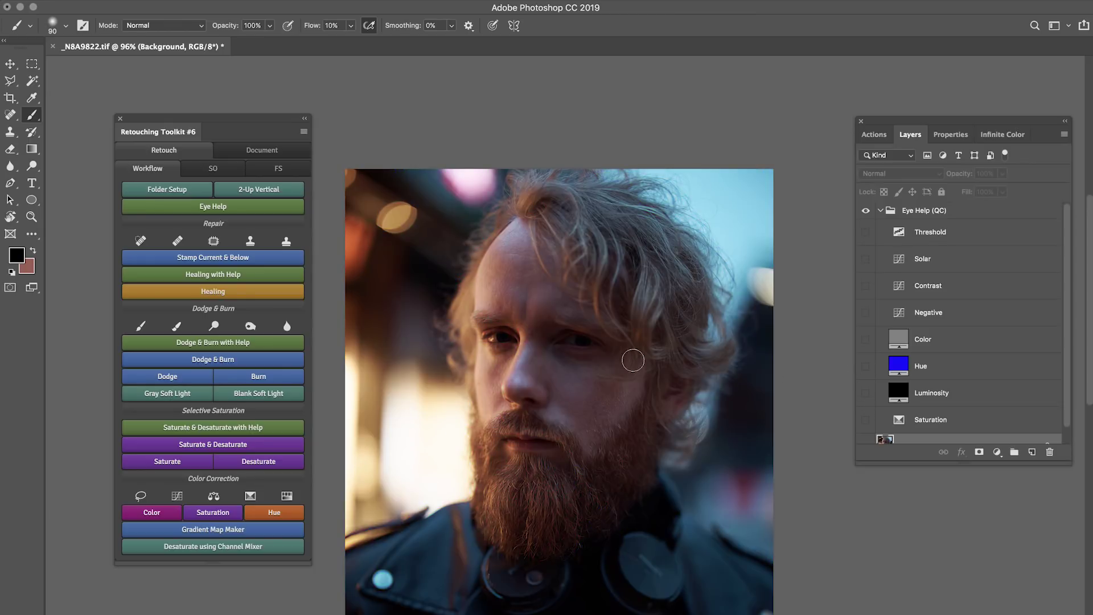
{"action": "key", "text": "z"}
{"action": "left_click_drag", "start_coordinate": [511, 369], "coordinate": [548, 341]}
{"action": "key", "text": "b"}
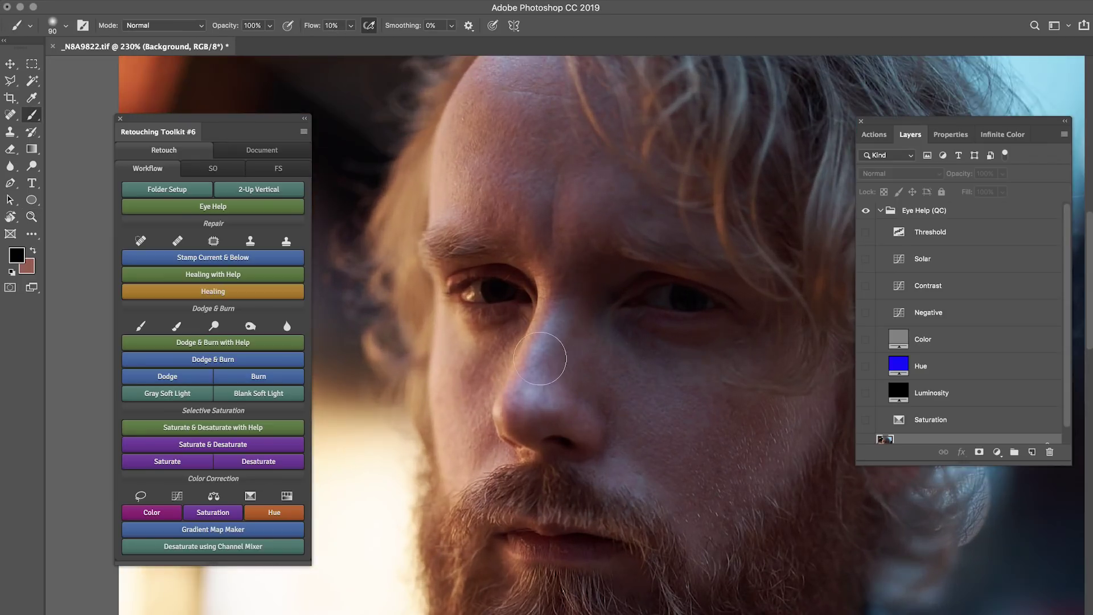
{"action": "left_click", "coordinate": [866, 366]}
{"action": "key", "text": "bracketleft"}
{"action": "key", "text": "bracketleft"}
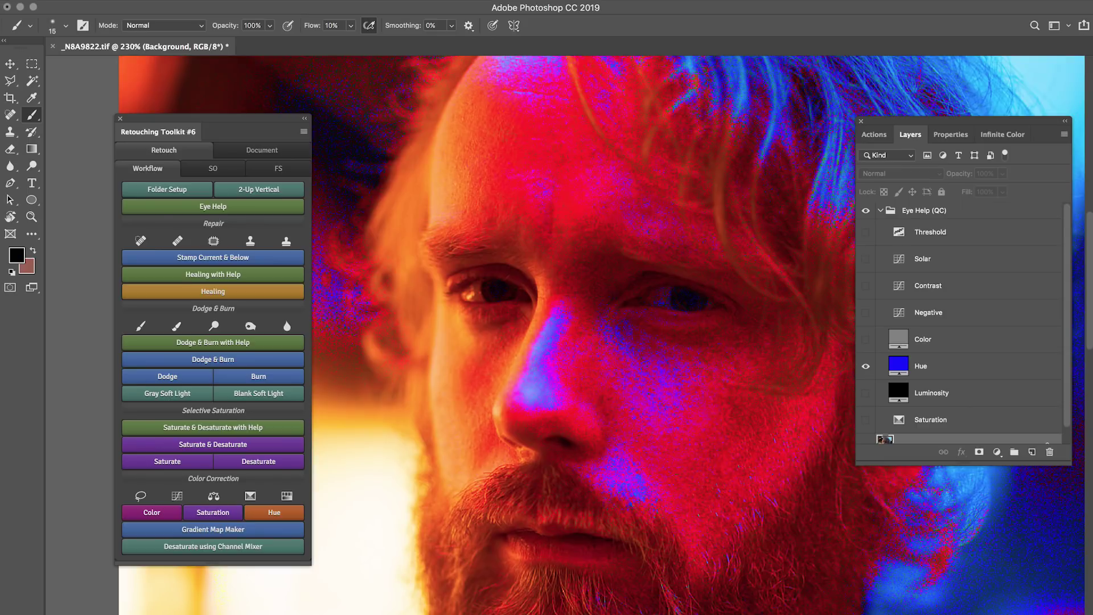
{"action": "left_click", "coordinate": [866, 366]}
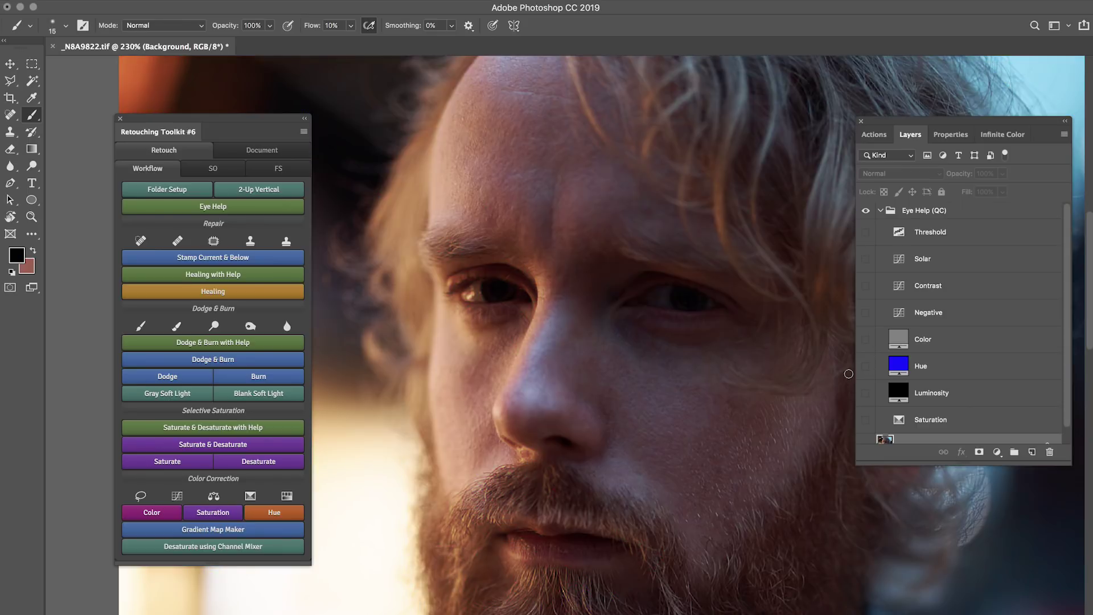
{"action": "left_click", "coordinate": [866, 366]}
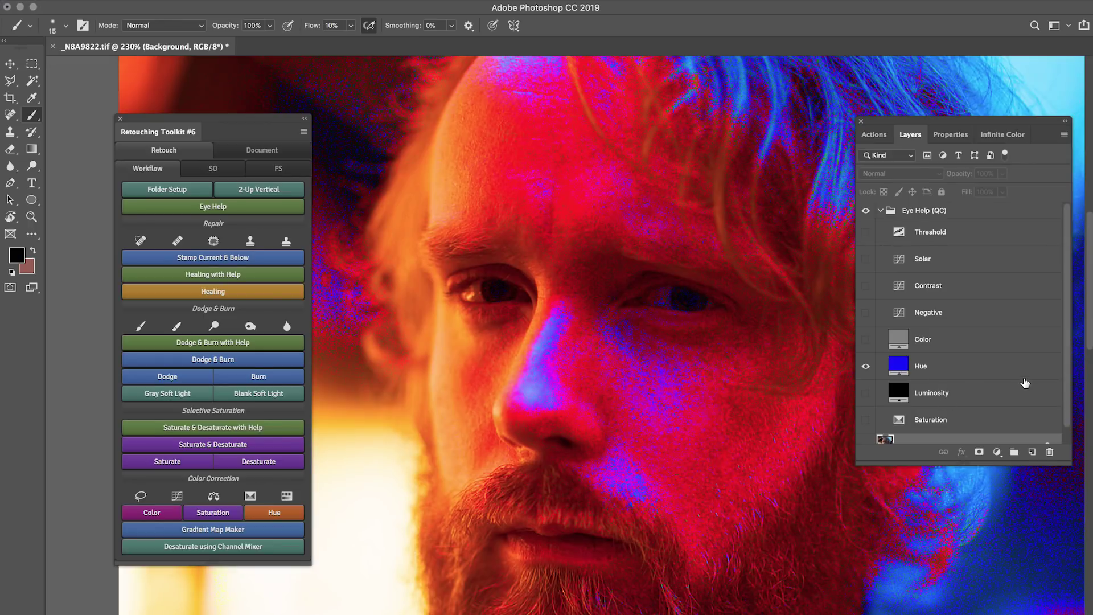
{"action": "scroll", "coordinate": [1064, 408], "scroll_direction": "down", "scroll_amount": 2}
Add a Hue-blend layer and paint sampled warm skin tone over the blue nose tip.
{"action": "left_click", "coordinate": [1032, 451]}
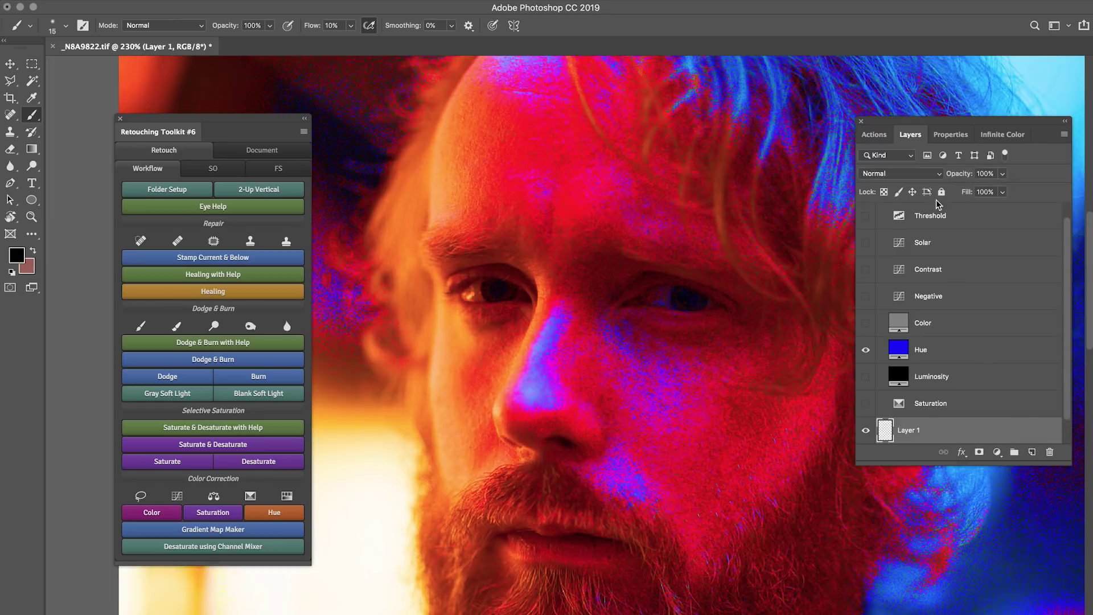
{"action": "left_click", "coordinate": [922, 173]}
{"action": "left_click", "coordinate": [888, 439]}
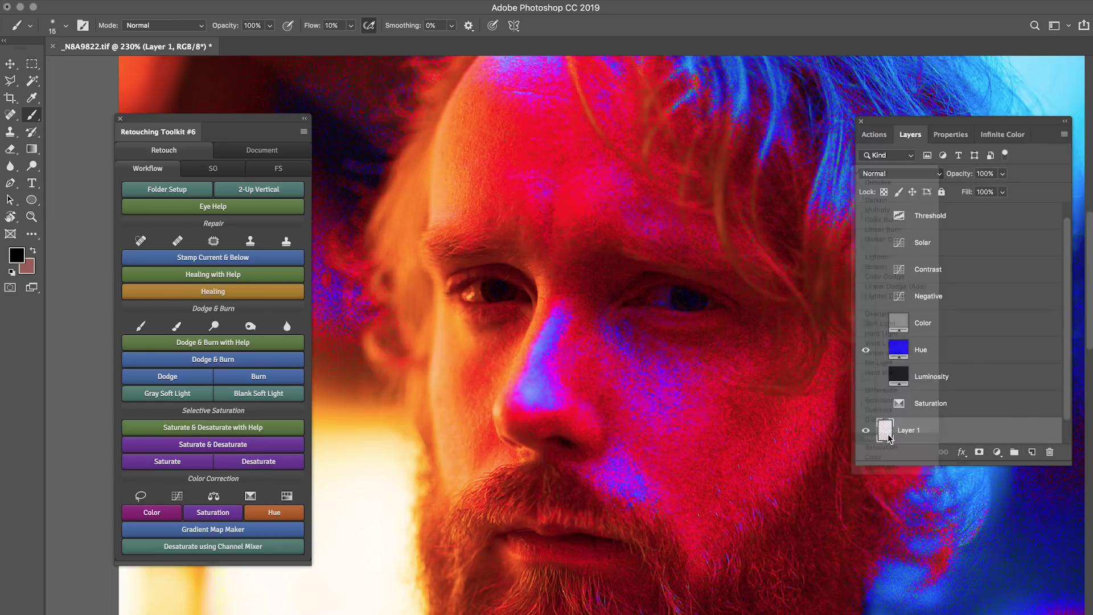
{"action": "left_click", "coordinate": [596, 377], "text": "alt"}
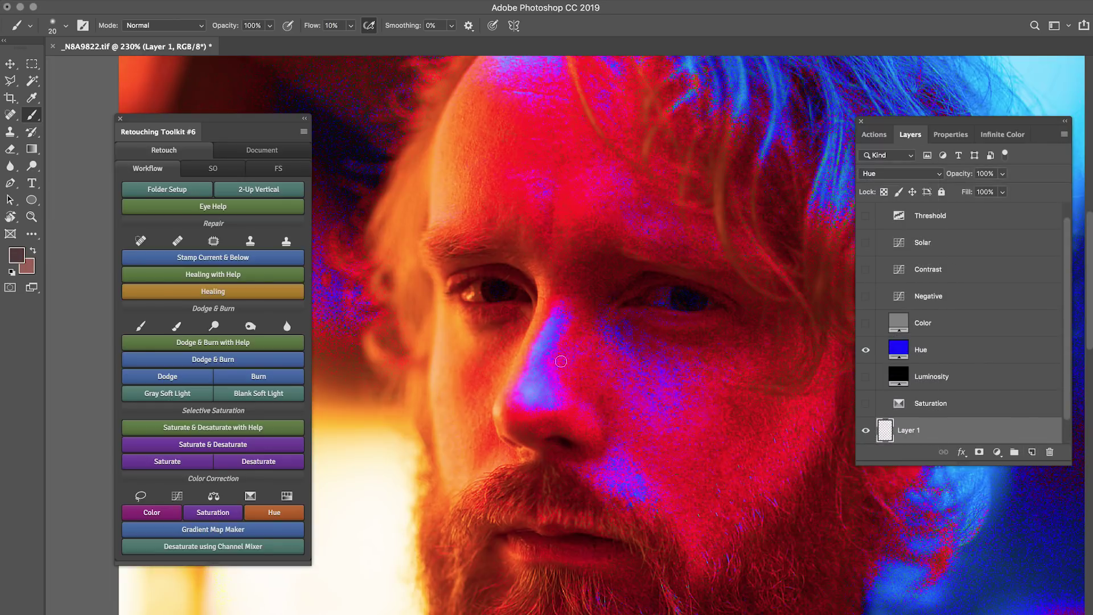
{"action": "key", "text": "bracketright"}
{"action": "key", "text": "shift+2"}
{"action": "key", "text": "shift+2"}
{"action": "key", "text": "x"}
{"action": "left_click", "coordinate": [598, 377], "text": "alt"}
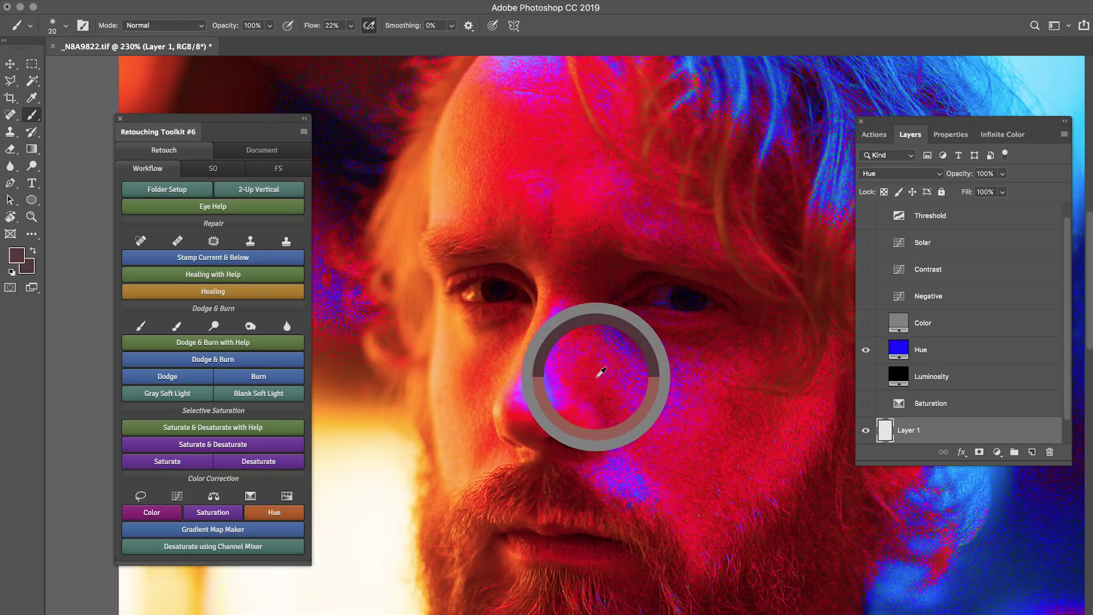
{"action": "key", "text": "bracketright"}
{"action": "key", "text": "bracketright"}
{"action": "key", "text": "bracketright"}
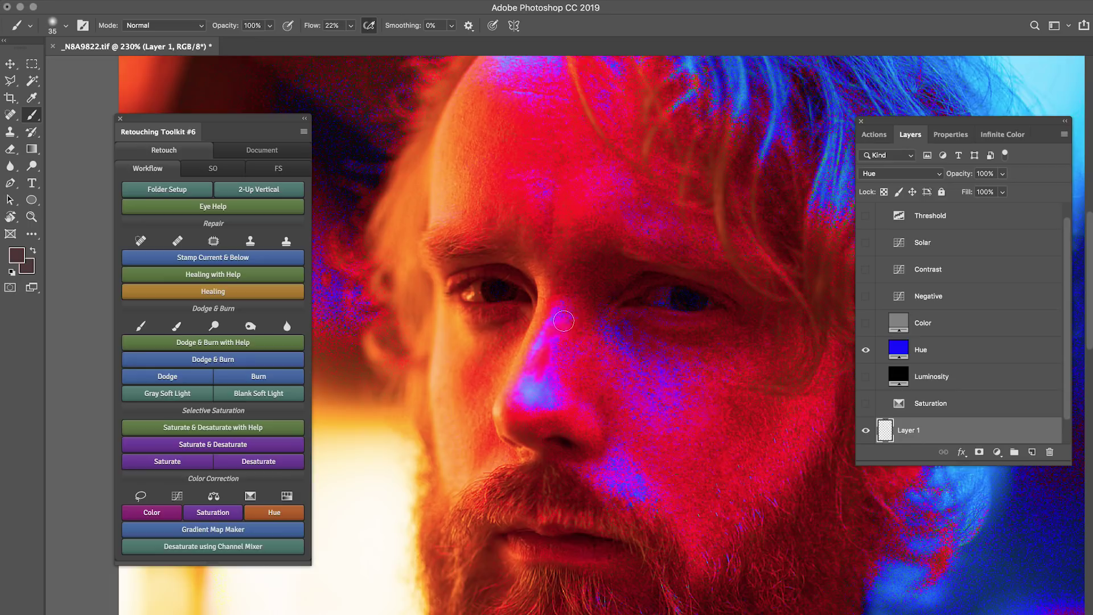
{"action": "mouse_move", "coordinate": [531, 381]}
{"action": "left_mouse_down"}
{"action": "mouse_move", "coordinate": [547, 399]}
{"action": "mouse_move", "coordinate": [552, 365]}
{"action": "mouse_move", "coordinate": [569, 347]}
{"action": "left_mouse_up"}
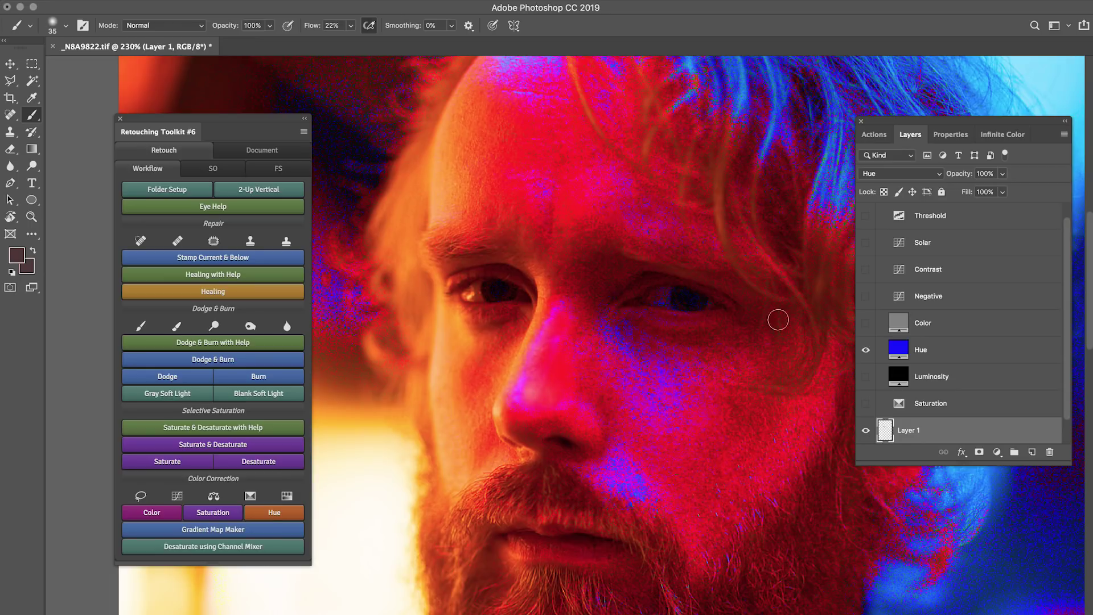
Turn off the Hue check and compare the face with and without the colour fix layer.
{"action": "left_click", "coordinate": [866, 350]}
{"action": "left_click", "coordinate": [866, 431]}
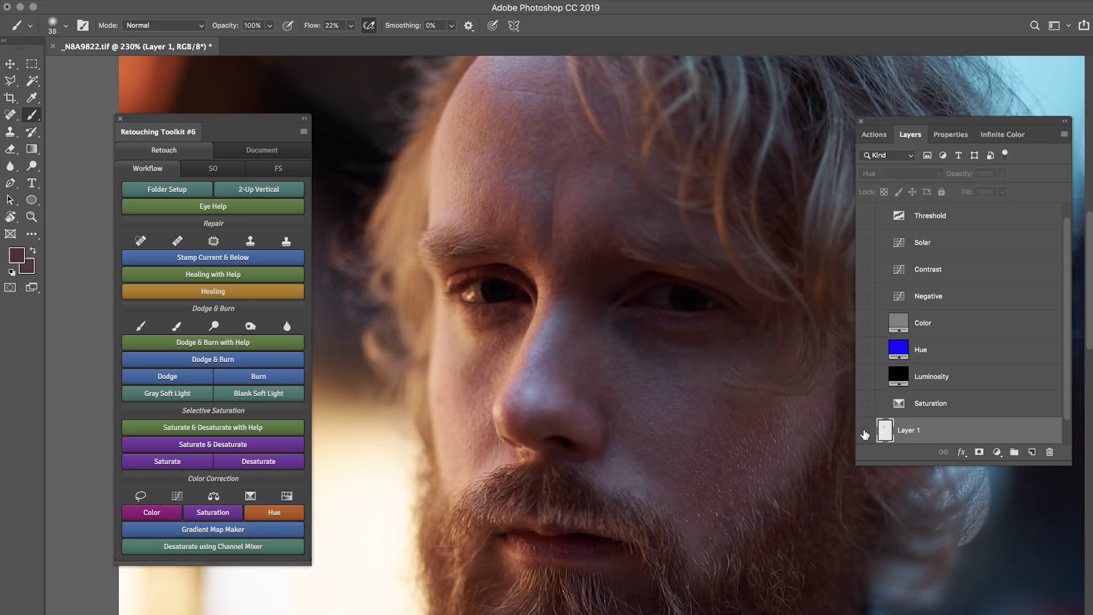
{"action": "left_click", "coordinate": [865, 431]}
{"action": "key", "text": "bracketleft"}
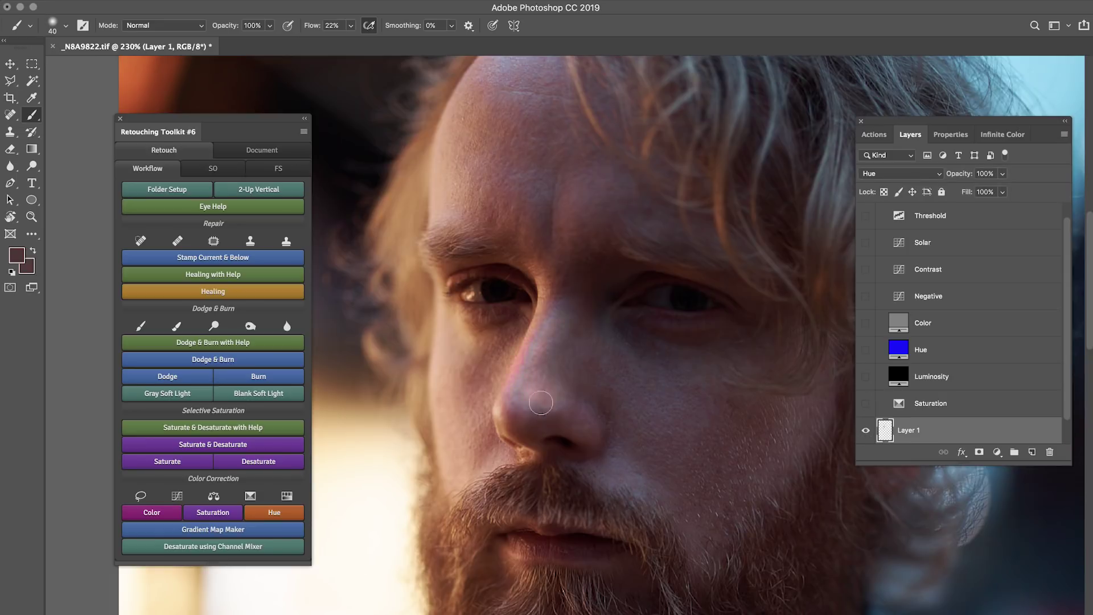
{"action": "key", "text": "z"}
{"action": "left_click", "coordinate": [637, 393], "text": "alt"}
{"action": "key", "text": "b"}
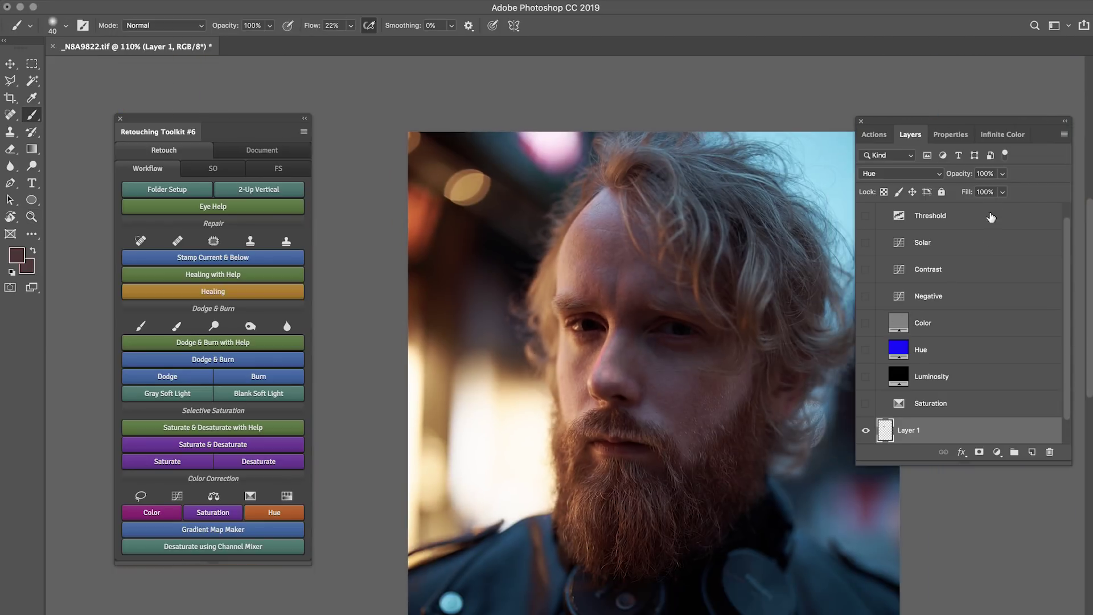
Lower the colour fix layer to 41% opacity, compare it up close, and re-enable the Hue check.
{"action": "left_click_drag", "start_coordinate": [968, 174], "coordinate": [944, 179]}
{"action": "left_click", "coordinate": [867, 435]}
{"action": "left_click", "coordinate": [866, 433]}
{"action": "key", "text": "z"}
{"action": "left_click_drag", "start_coordinate": [665, 365], "coordinate": [672, 350]}
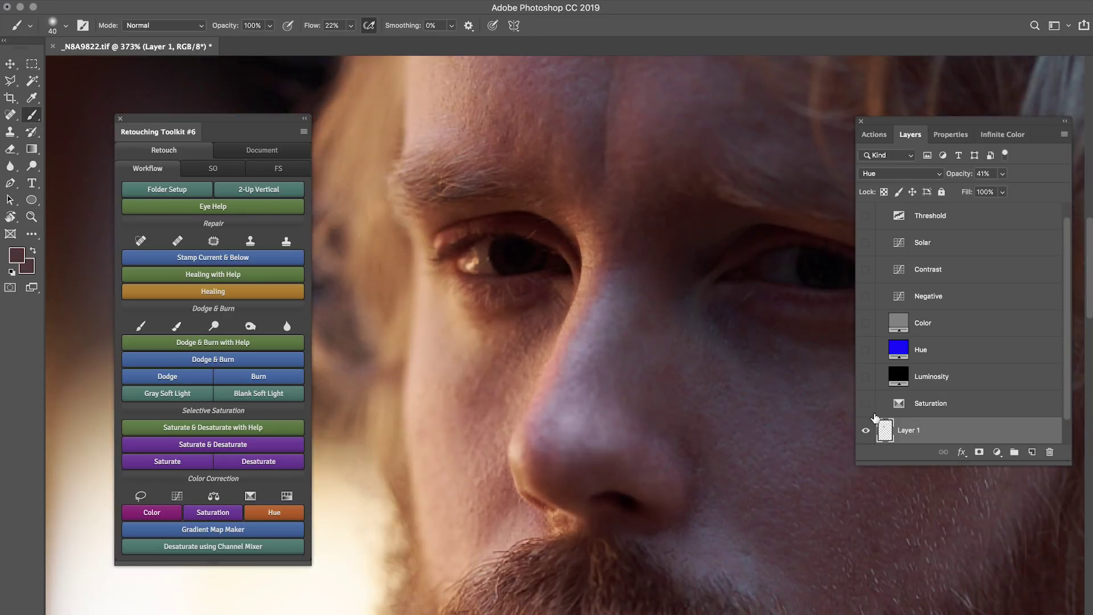
{"action": "left_click", "coordinate": [865, 435]}
{"action": "left_click", "coordinate": [864, 434]}
{"action": "left_click", "coordinate": [866, 351]}
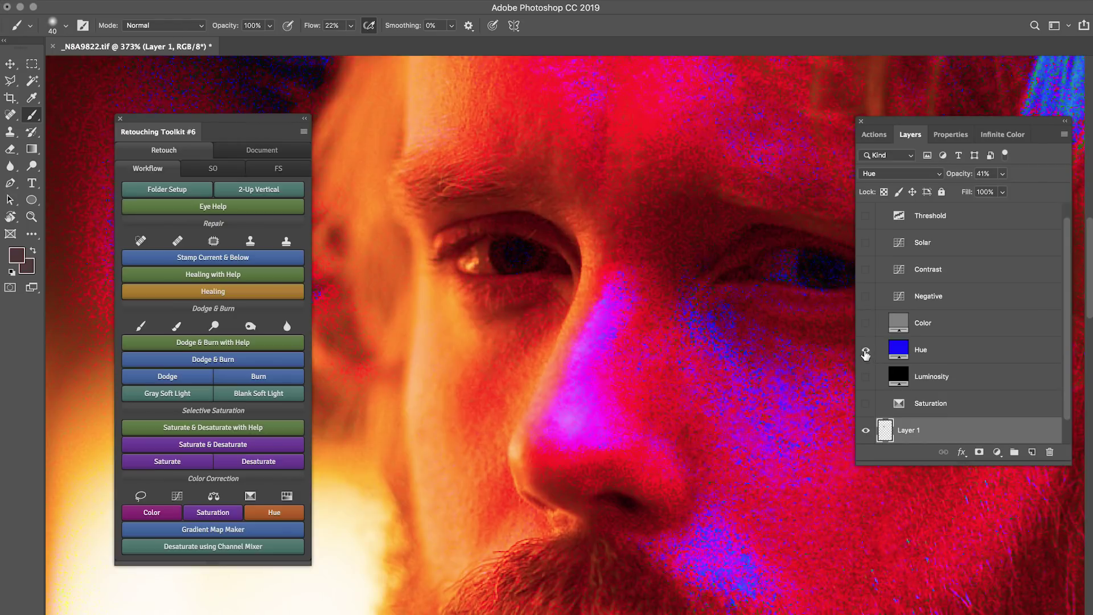
Check the retouch under the Hue view and then the Negative view.
{"action": "left_click", "coordinate": [865, 351]}
{"action": "left_click", "coordinate": [865, 350]}
{"action": "left_click", "coordinate": [866, 352]}
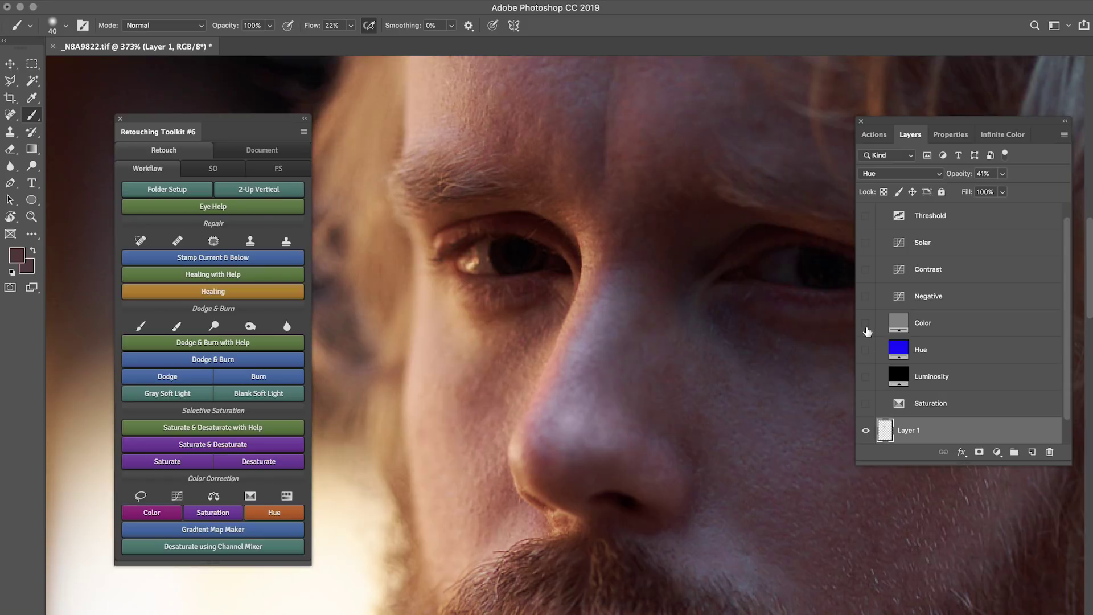
{"action": "left_click", "coordinate": [866, 296]}
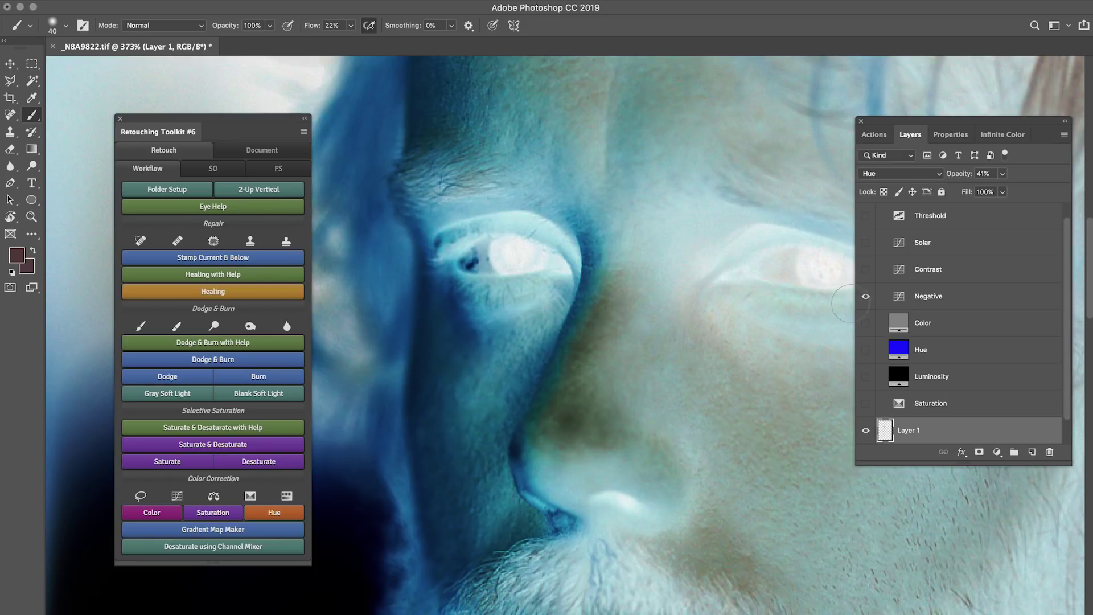
{"action": "key", "text": "z"}
{"action": "scroll", "coordinate": [801, 339], "scroll_direction": "down", "scroll_amount": 5}
{"action": "key", "text": "b"}
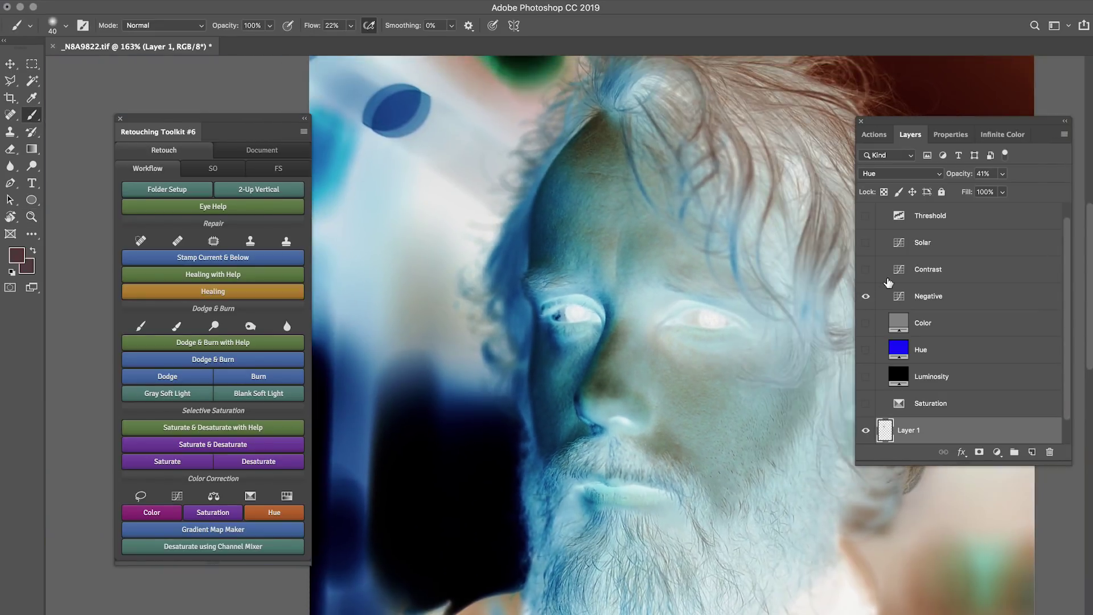
{"action": "left_click", "coordinate": [866, 298]}
Inspect the hair under the Solar view, then collapse and hide the Eye Help (QC) group.
{"action": "left_click", "coordinate": [866, 243]}
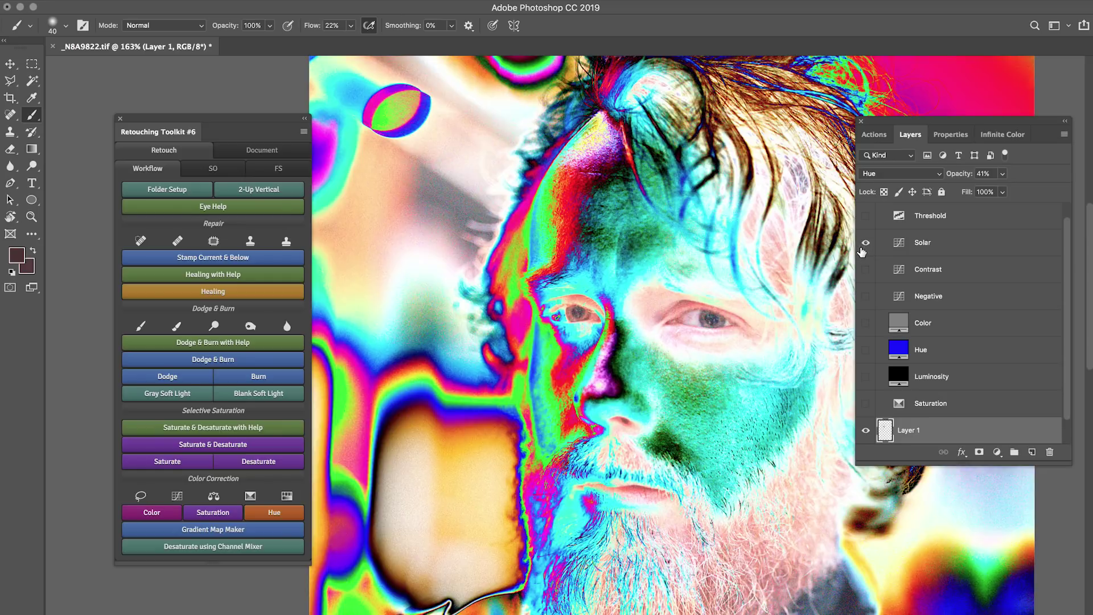
{"action": "left_click_drag", "start_coordinate": [749, 312], "coordinate": [590, 384]}
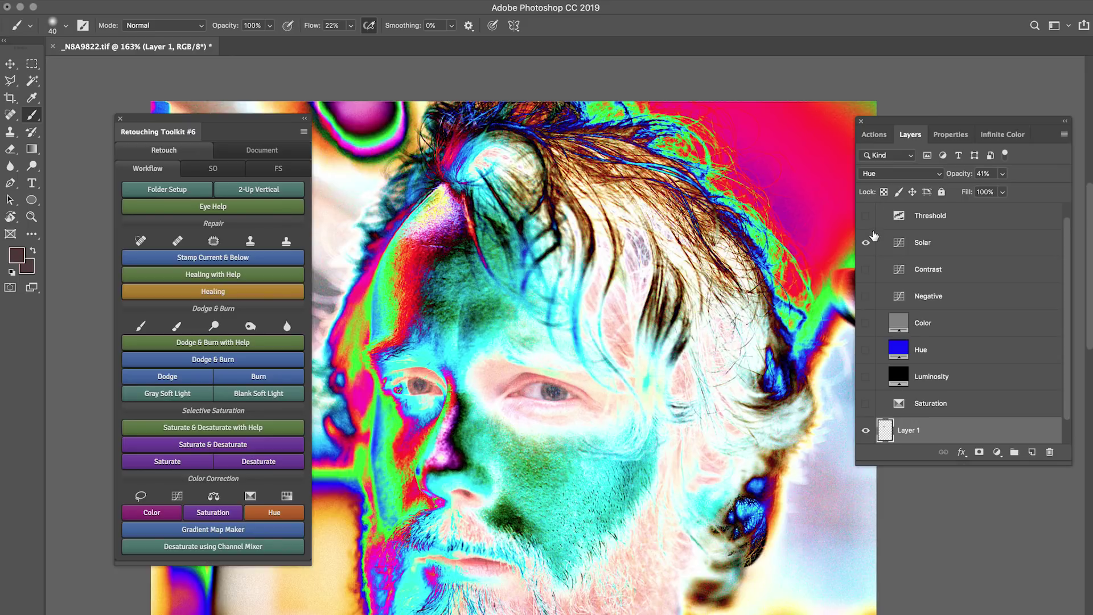
{"action": "left_click", "coordinate": [918, 244]}
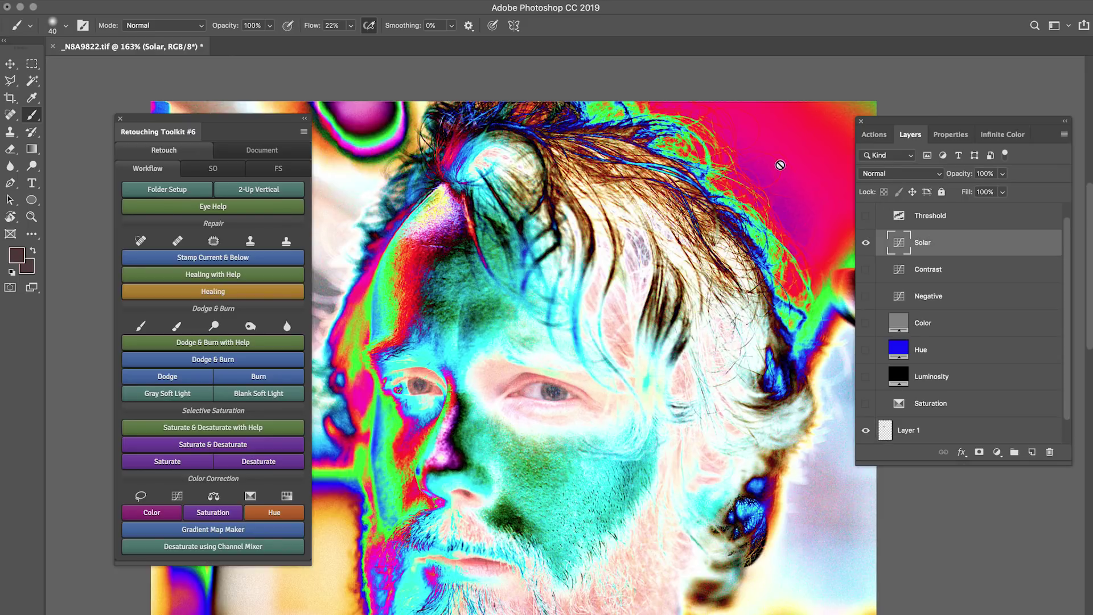
{"action": "key", "text": "z"}
{"action": "left_click_drag", "start_coordinate": [786, 166], "coordinate": [810, 166]}
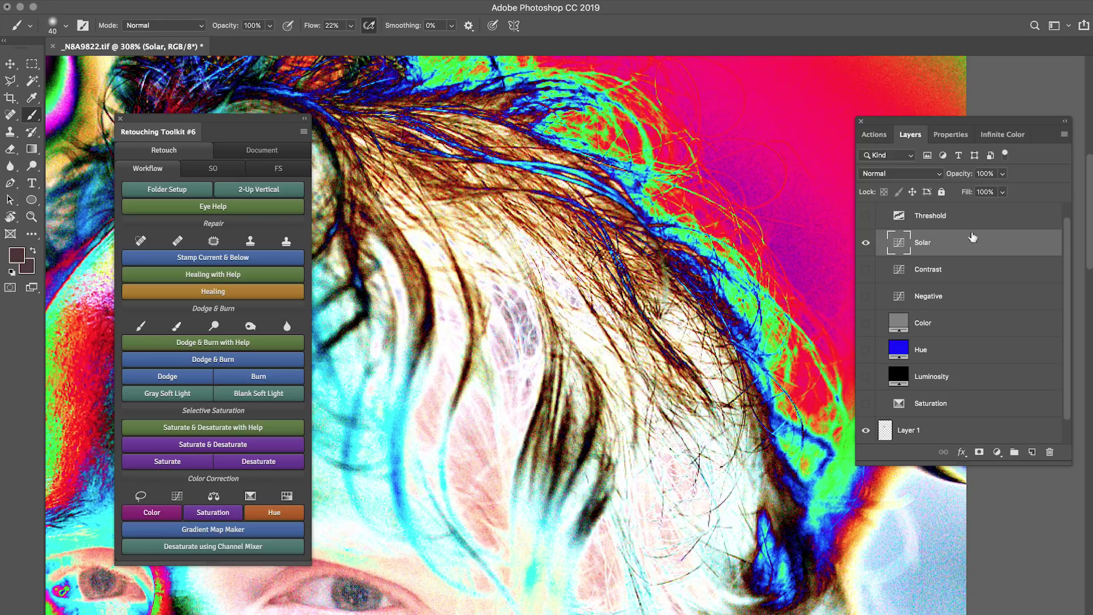
{"action": "scroll", "coordinate": [1068, 237], "scroll_direction": "up", "scroll_amount": 2}
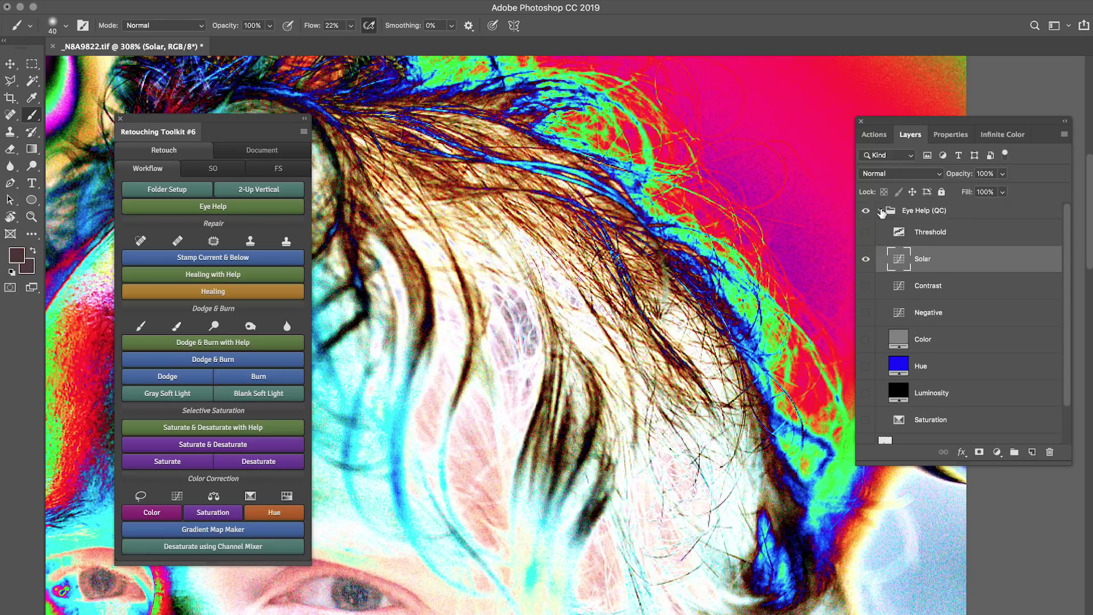
{"action": "left_click", "coordinate": [880, 211]}
{"action": "left_click", "coordinate": [865, 211]}
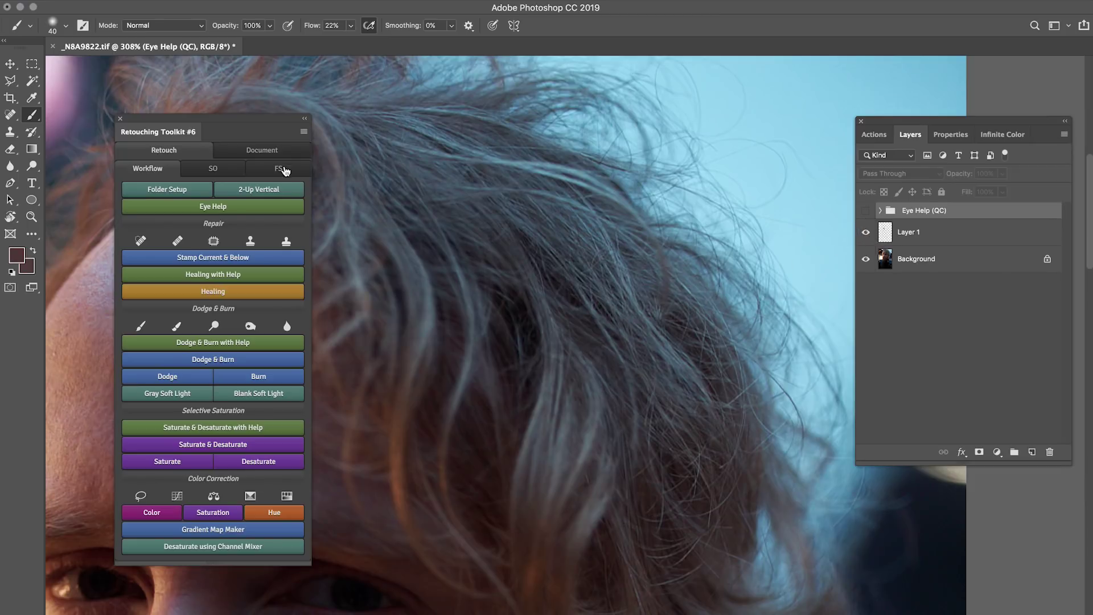
Create a 1080-pixel long-edge web copy and close it without saving.
{"action": "left_click", "coordinate": [272, 151]}
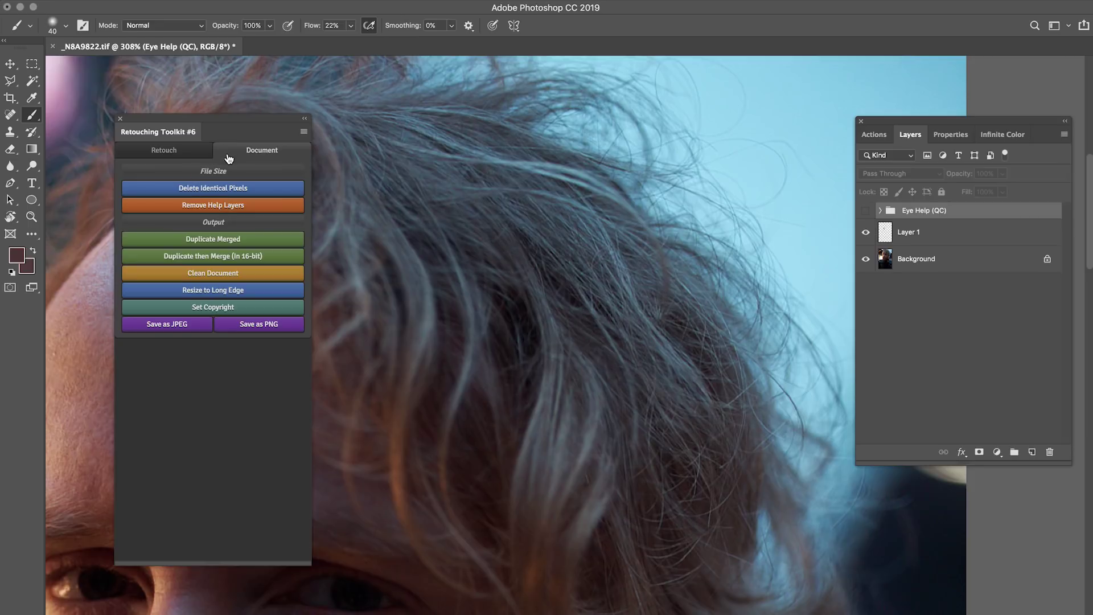
{"action": "left_click", "coordinate": [227, 289]}
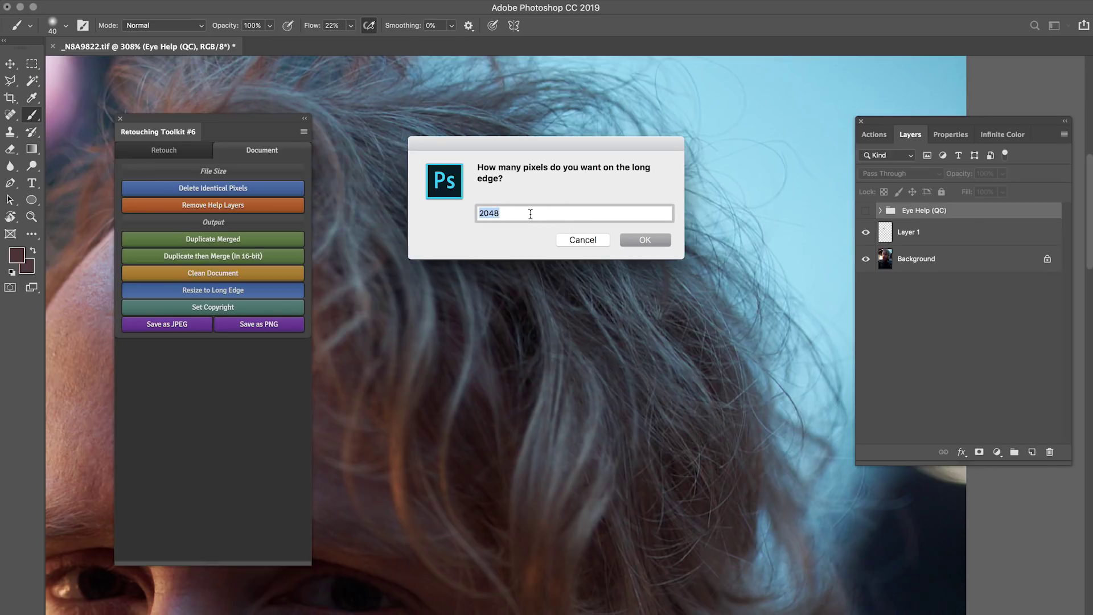
{"action": "type", "text": "1080"}
{"action": "key", "text": "Return"}
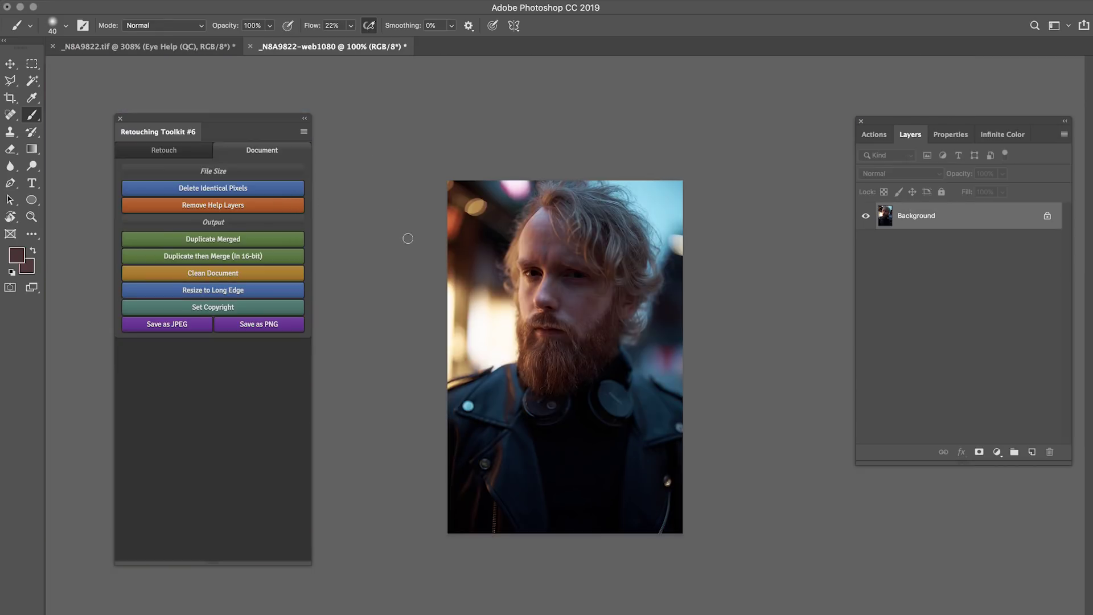
{"action": "left_click", "coordinate": [250, 46]}
{"action": "left_click", "coordinate": [491, 223]}
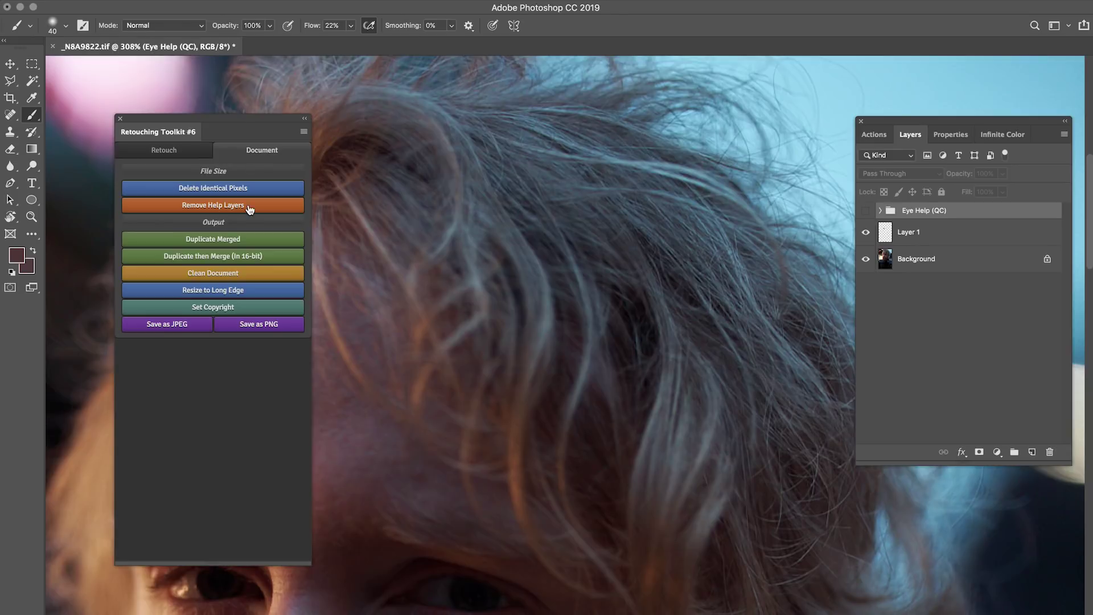
Run Resize to Long Edge again with 200 and dismiss the script error.
{"action": "left_click", "coordinate": [221, 293]}
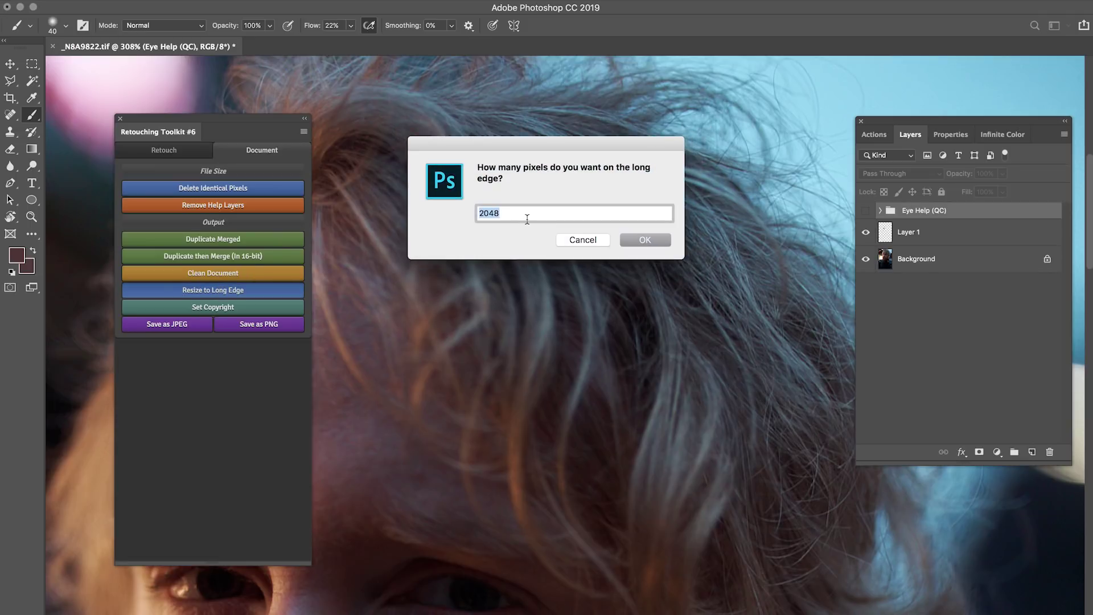
{"action": "type", "text": "200"}
{"action": "left_click", "coordinate": [582, 240]}
{"action": "left_click", "coordinate": [645, 222]}
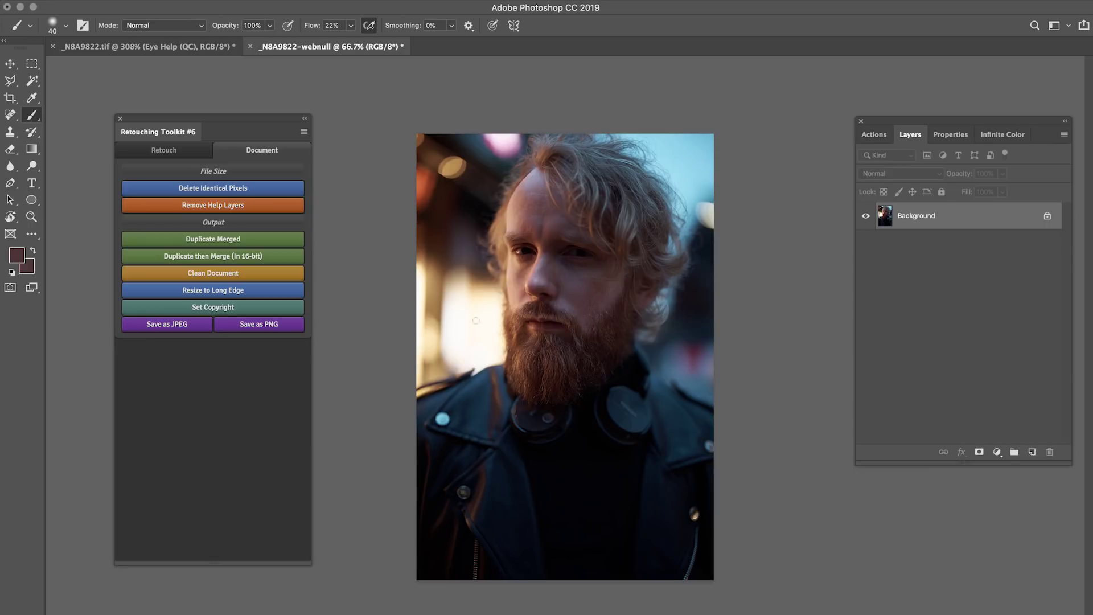
{"action": "left_click", "coordinate": [174, 150]}
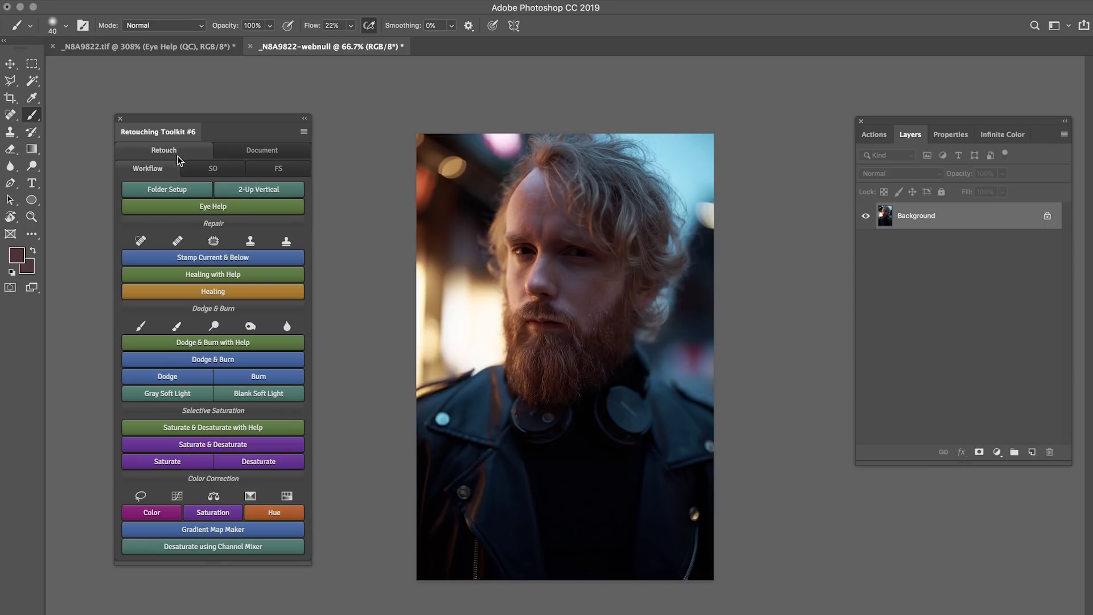
Browse the toolkit's SO actions, return to Workflow, and switch to the Retouching Toolkit Configurator.
{"action": "left_click", "coordinate": [227, 170]}
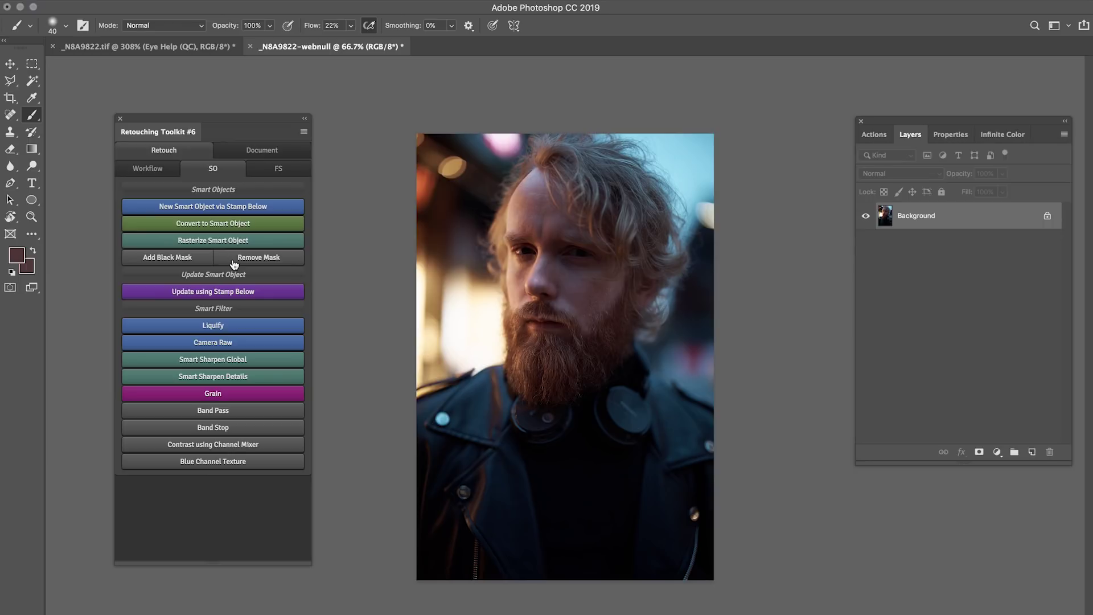
{"action": "left_click", "coordinate": [158, 172]}
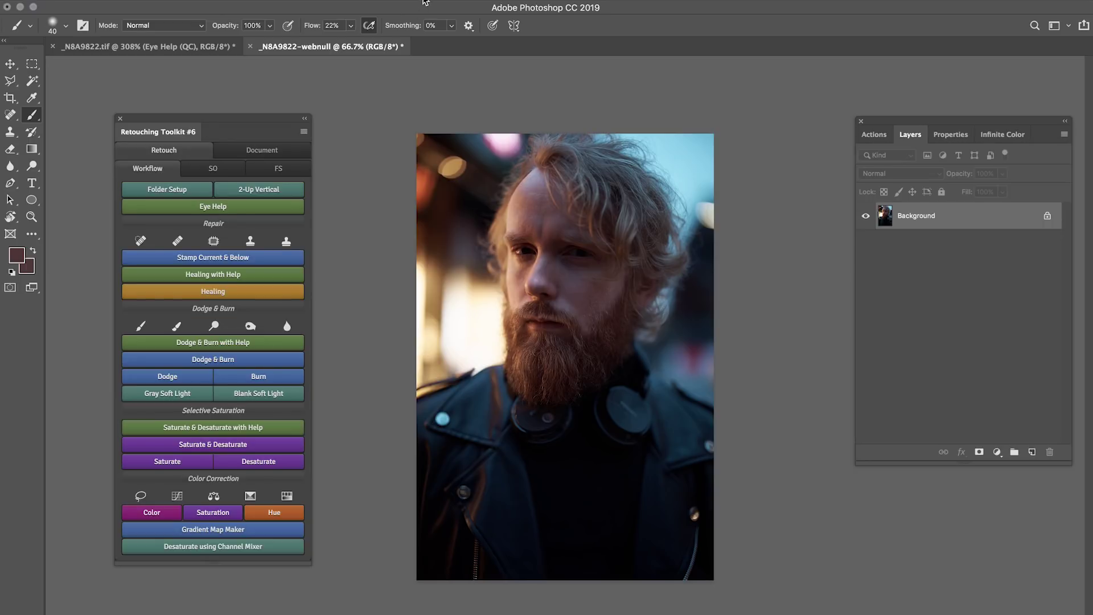
{"action": "key", "text": "super+Tab"}
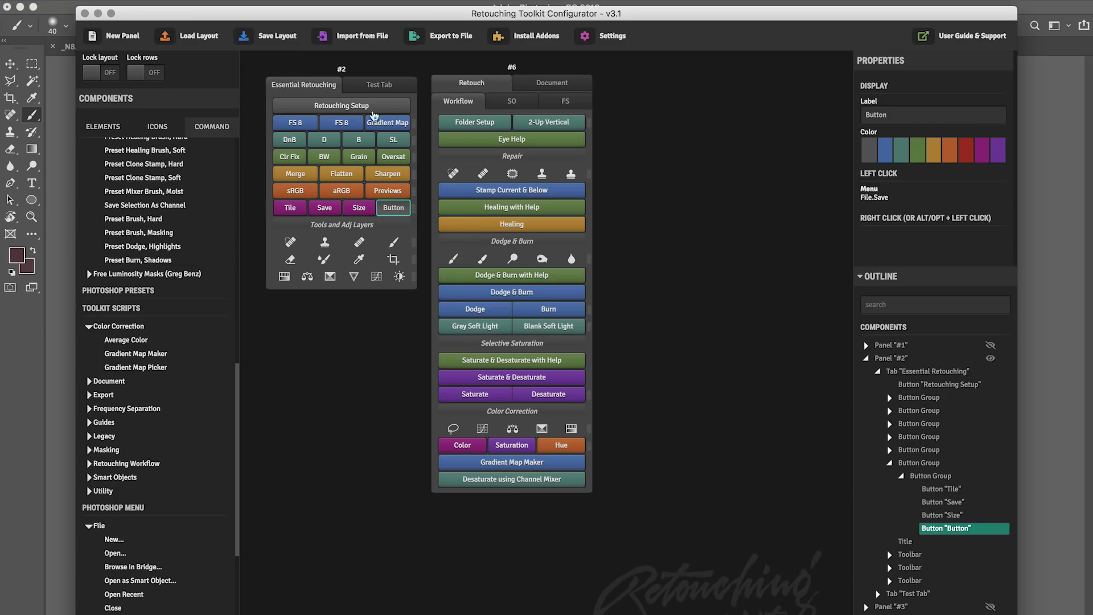